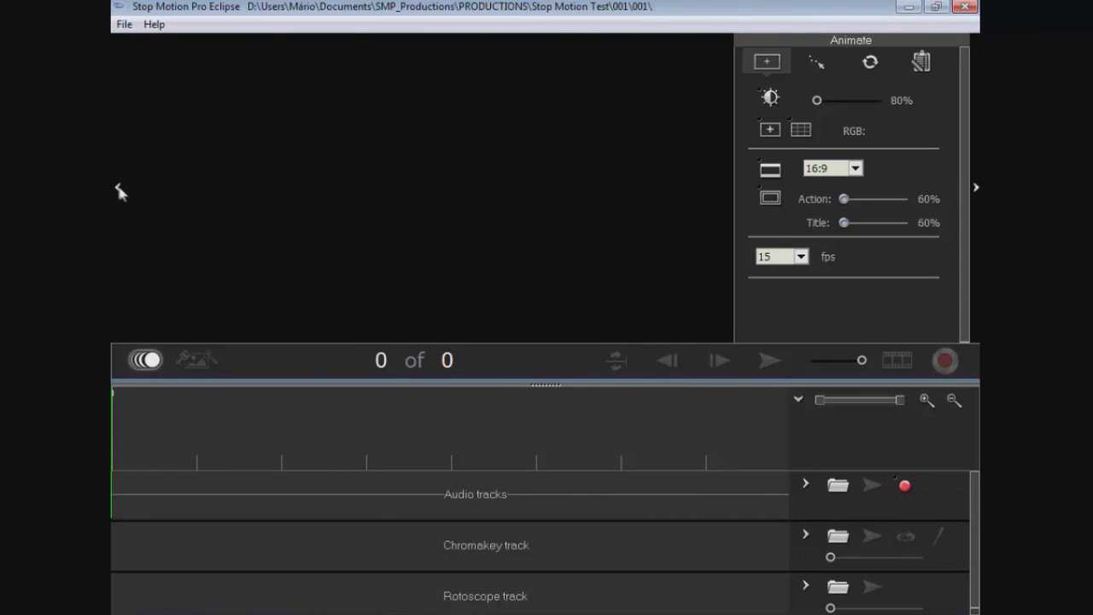
# Show the camera settings and turn on the aspect ratio mask with the ratio set to 16:9.
pyautogui.click(119, 188)
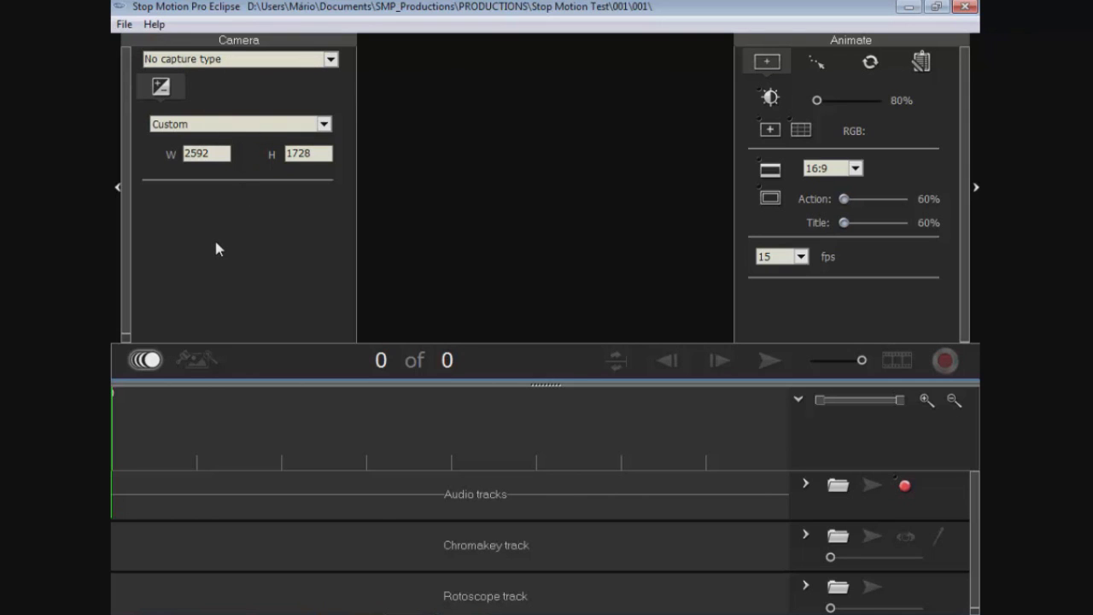
pyautogui.click(853, 168)
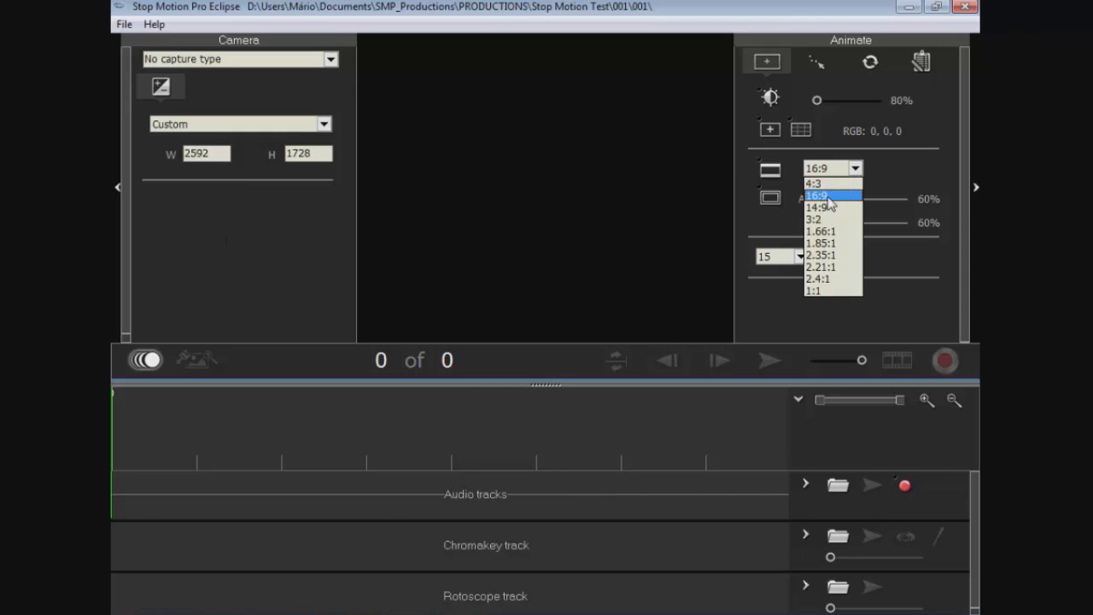
pyautogui.click(829, 199)
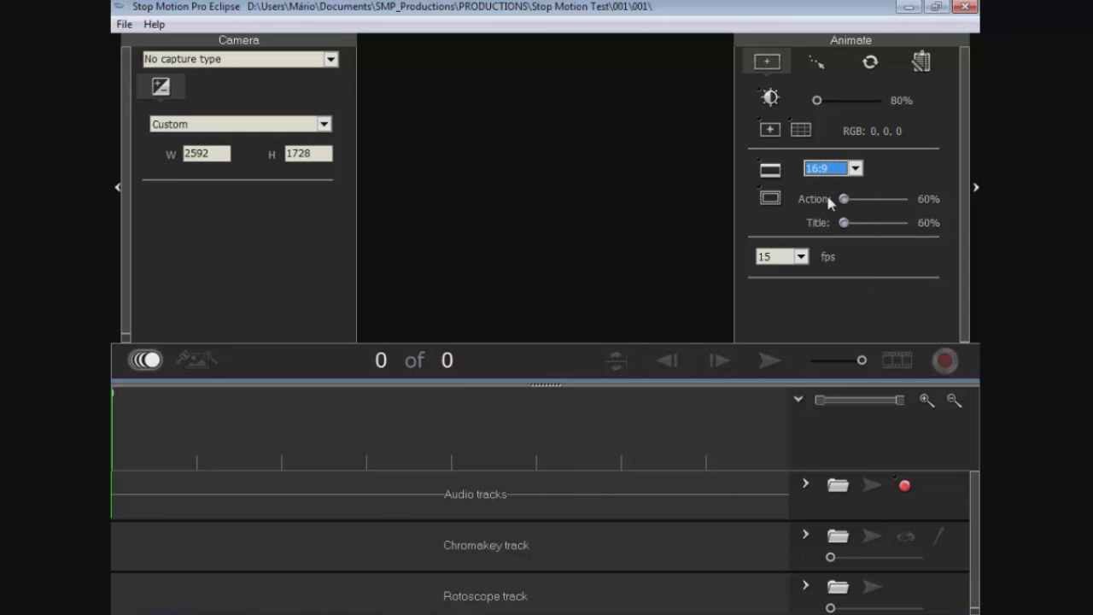
pyautogui.click(767, 198)
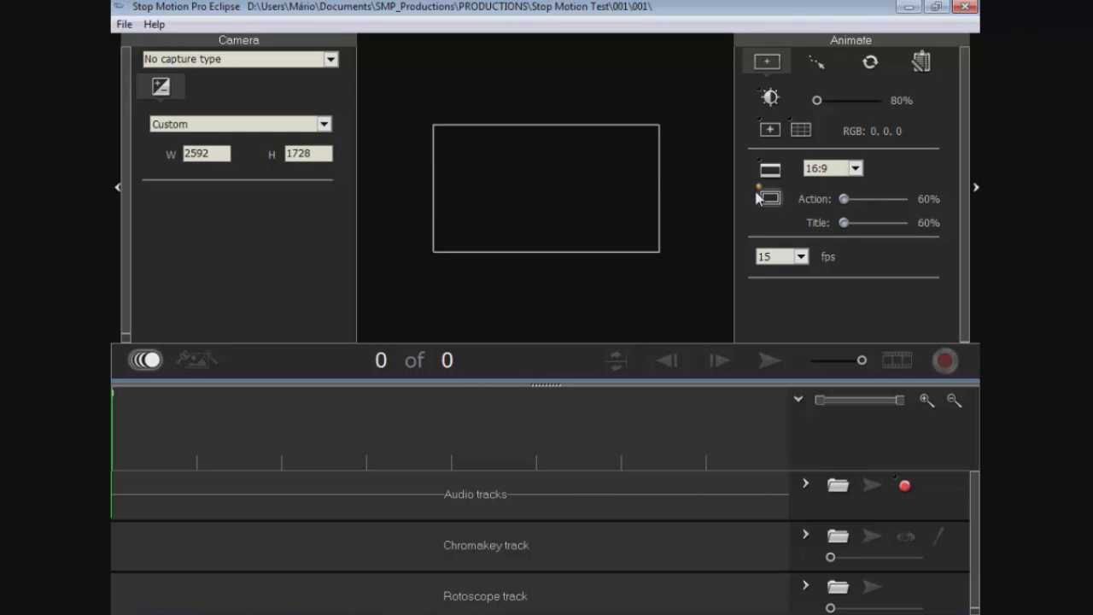
pyautogui.click(765, 198)
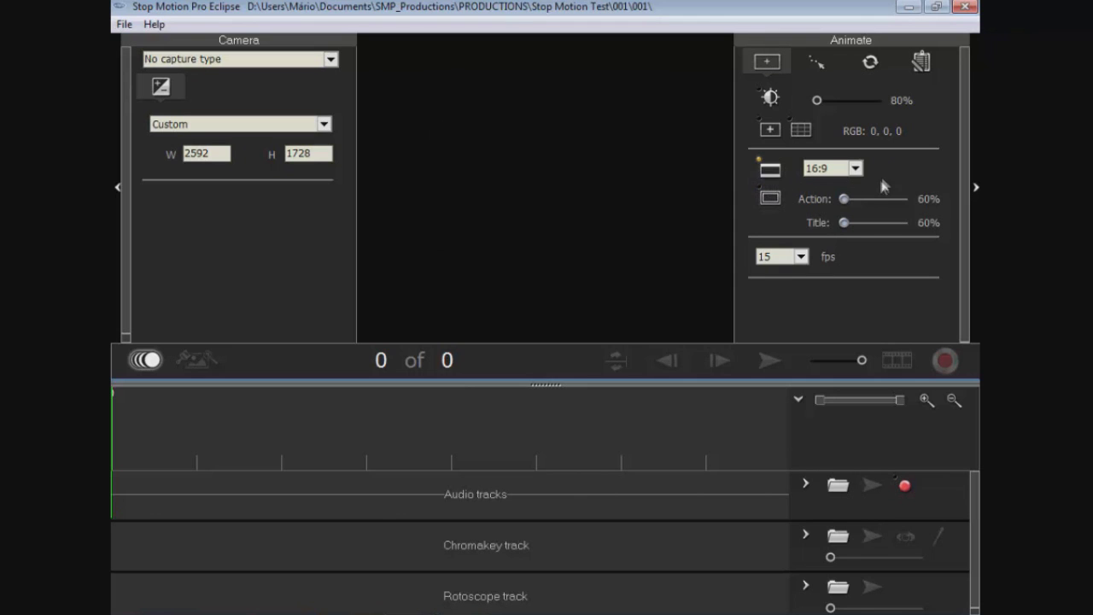
# Set the animation's frame rate to 15 fps.
pyautogui.click(802, 260)
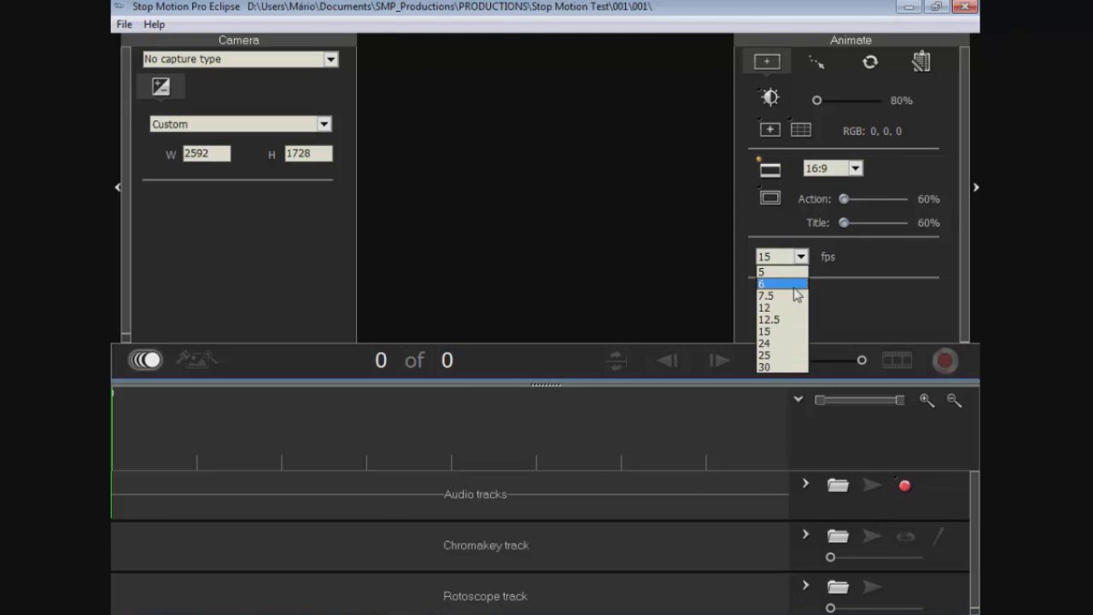
pyautogui.click(776, 333)
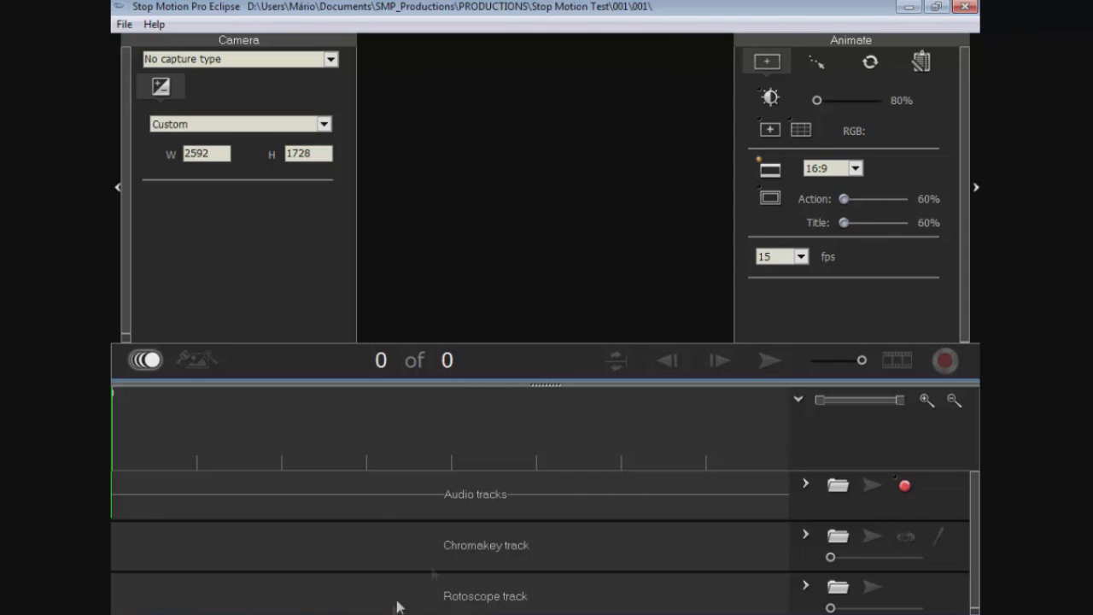
pyautogui.click(838, 484)
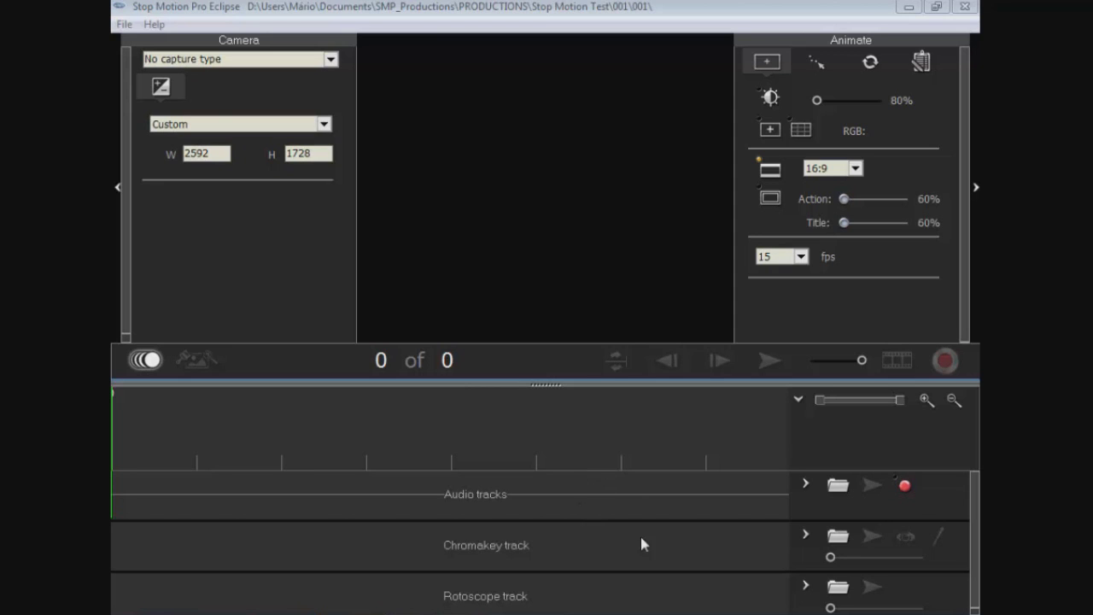
# Select Canon DSLR as the capture type and set the image quality to Small Superfine (2592 x 1728).
pyautogui.click(260, 58)
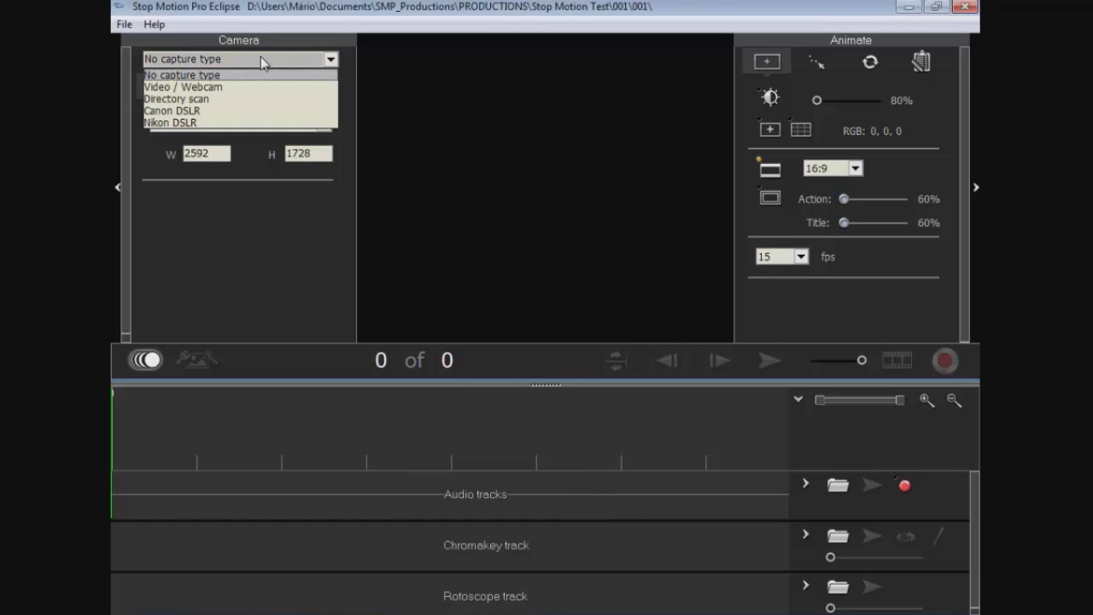
pyautogui.click(187, 111)
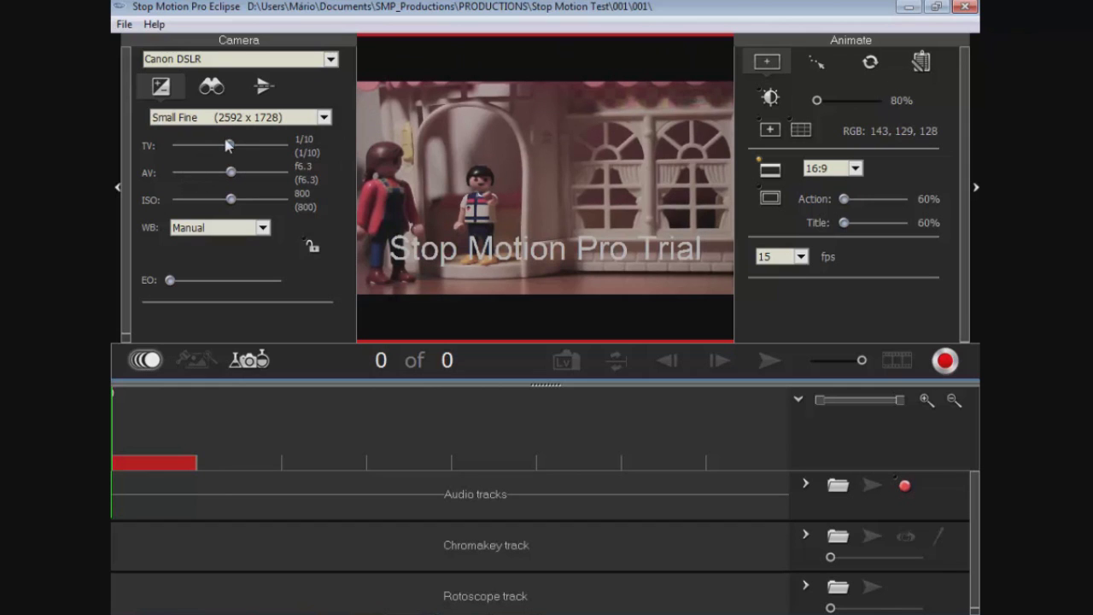
pyautogui.click(315, 122)
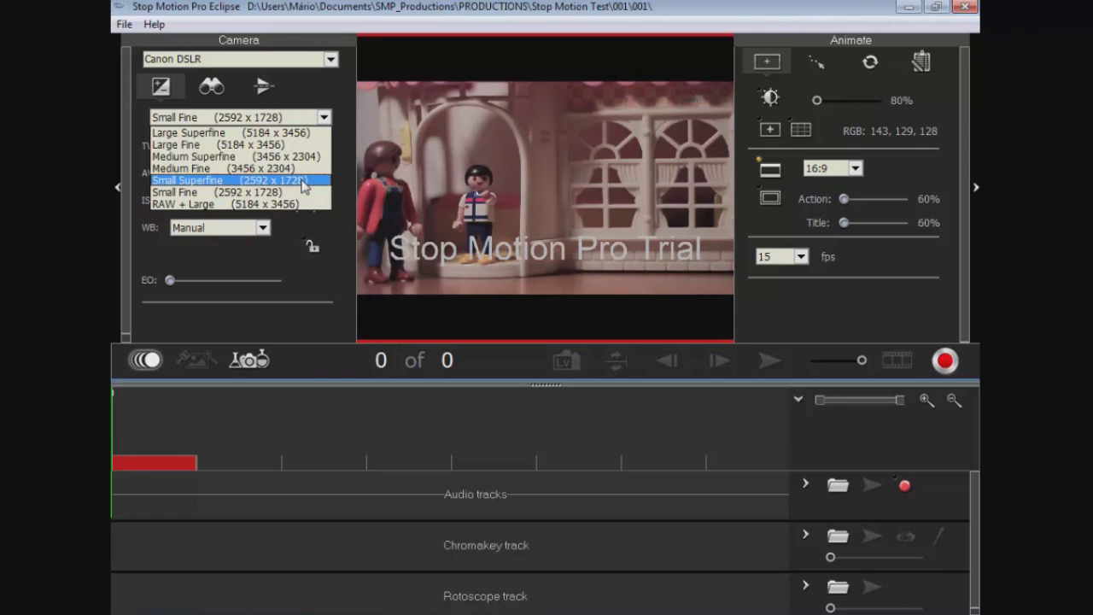
pyautogui.click(303, 181)
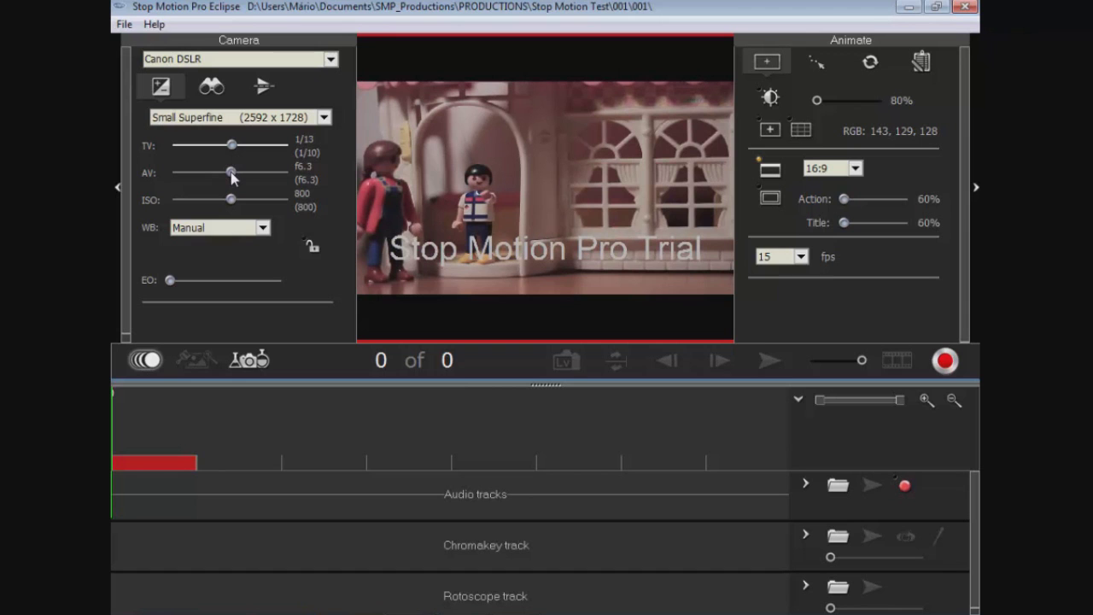
# Configure the camera exposure with aperture f13, ISO 400, Manual white balance and a shutter speed of 0.4 s.
pyautogui.moveTo(234, 174); pyautogui.dragTo(255, 177)
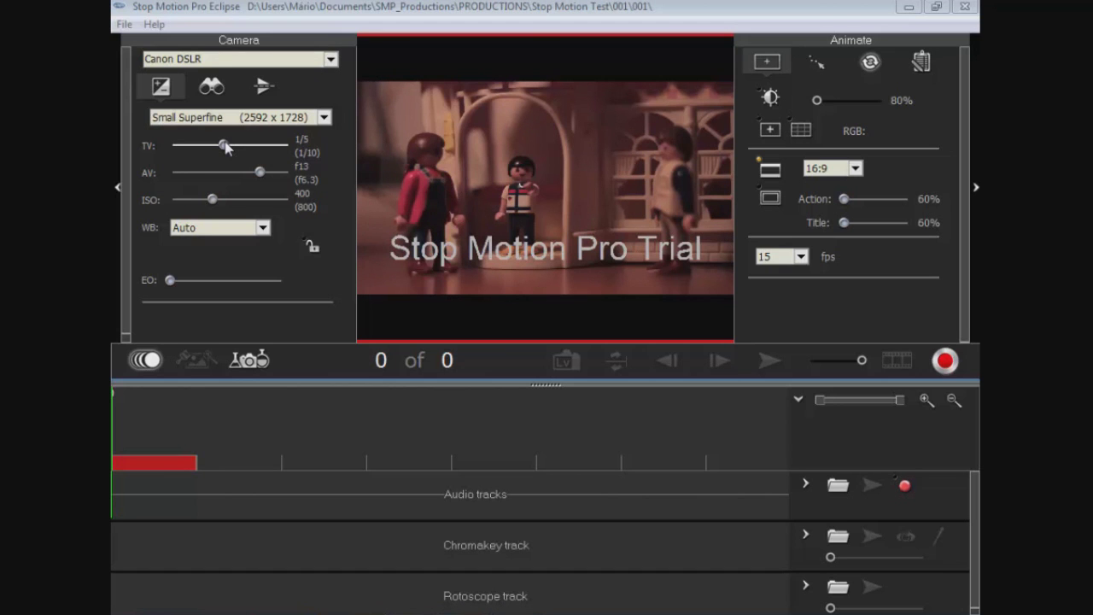
pyautogui.moveTo(225, 146)
pyautogui.mouseDown()
pyautogui.moveTo(205, 147)
pyautogui.moveTo(214, 150)
pyautogui.mouseUp()
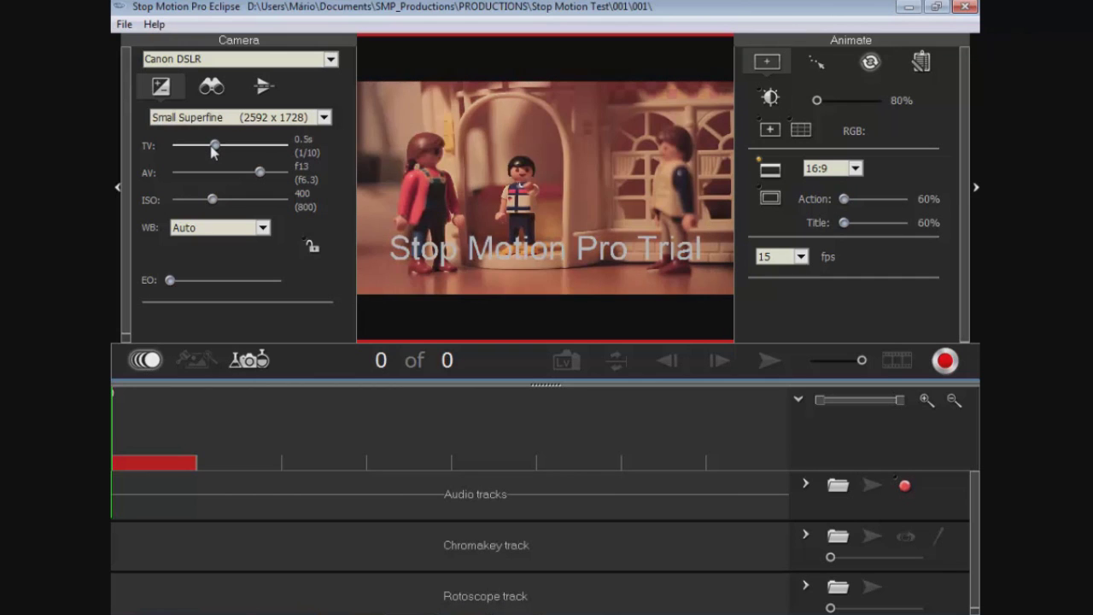
pyautogui.click(219, 234)
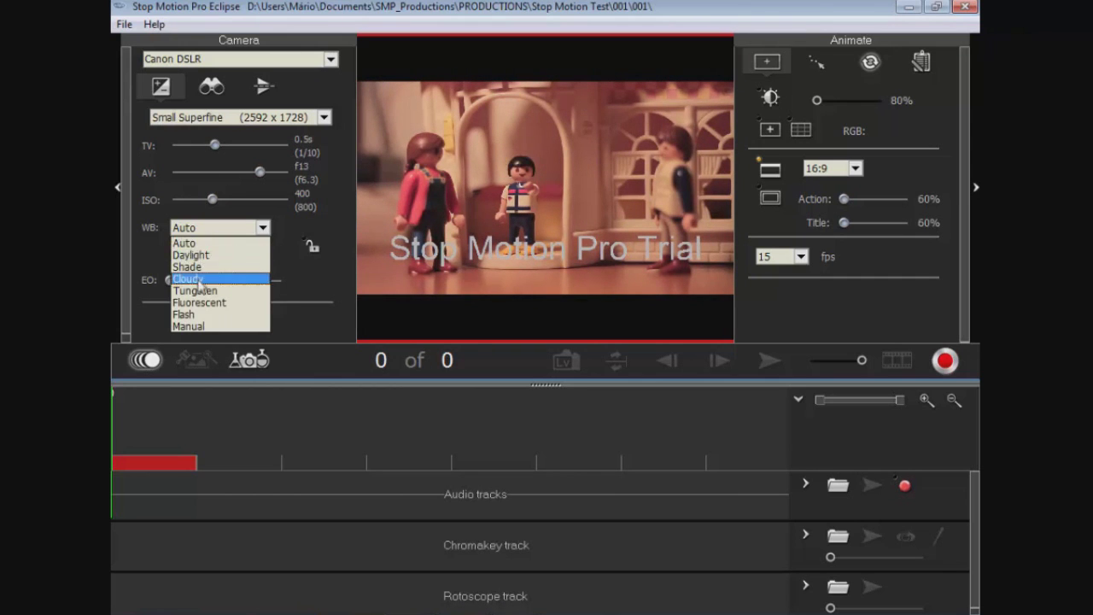
pyautogui.click(227, 327)
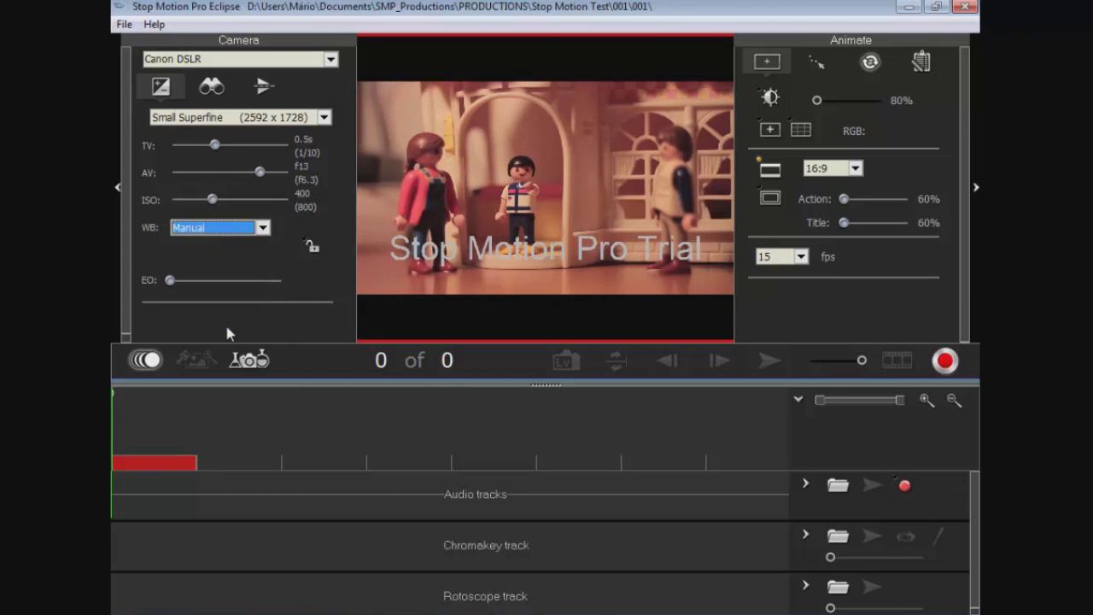
pyautogui.click(171, 283)
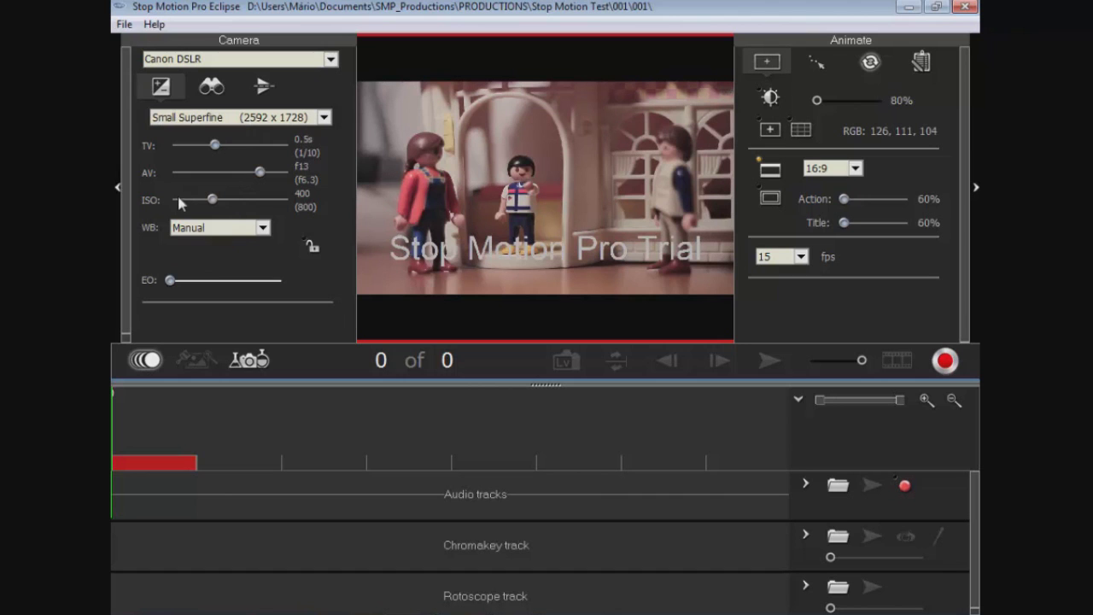
pyautogui.click(213, 146)
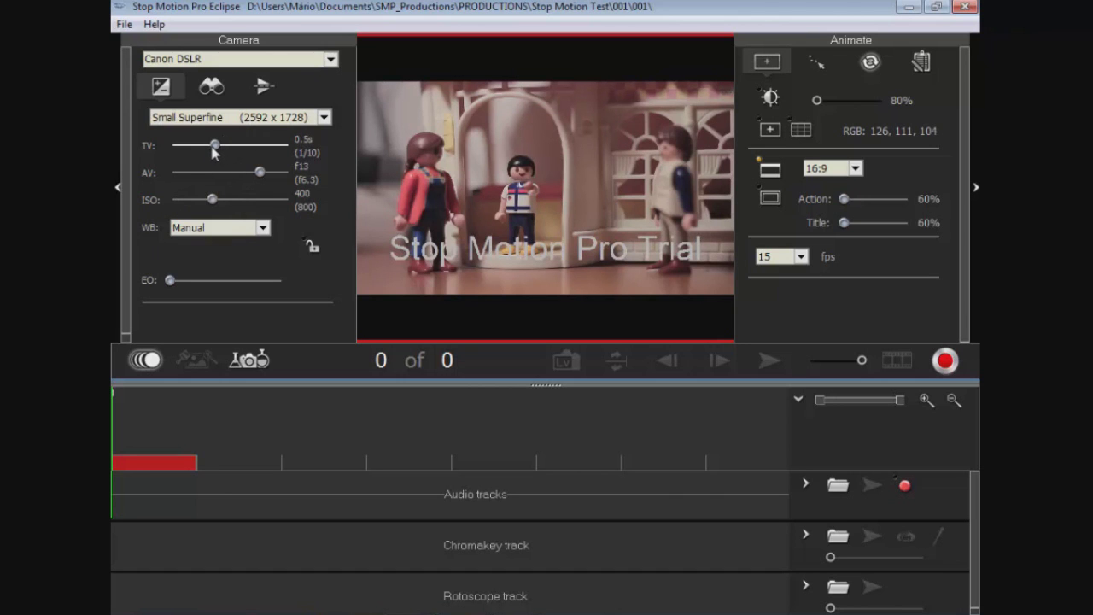
pyautogui.moveTo(214, 149); pyautogui.dragTo(216, 147)
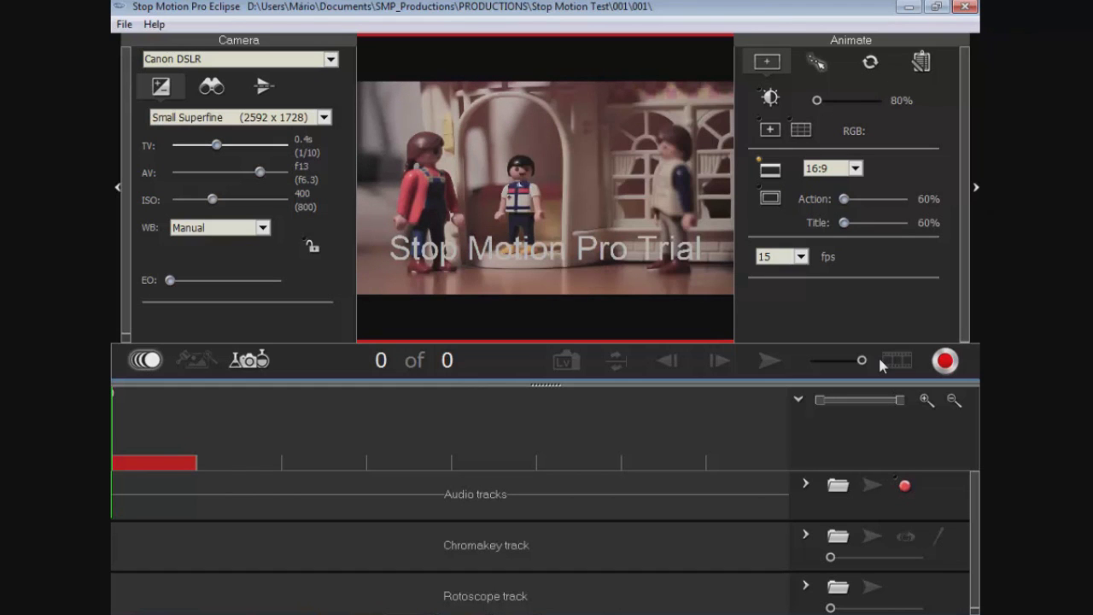
# Capture the first three frames of the toy scene, using a half-blended onion skin to compare with the live view.
pyautogui.click(945, 359)
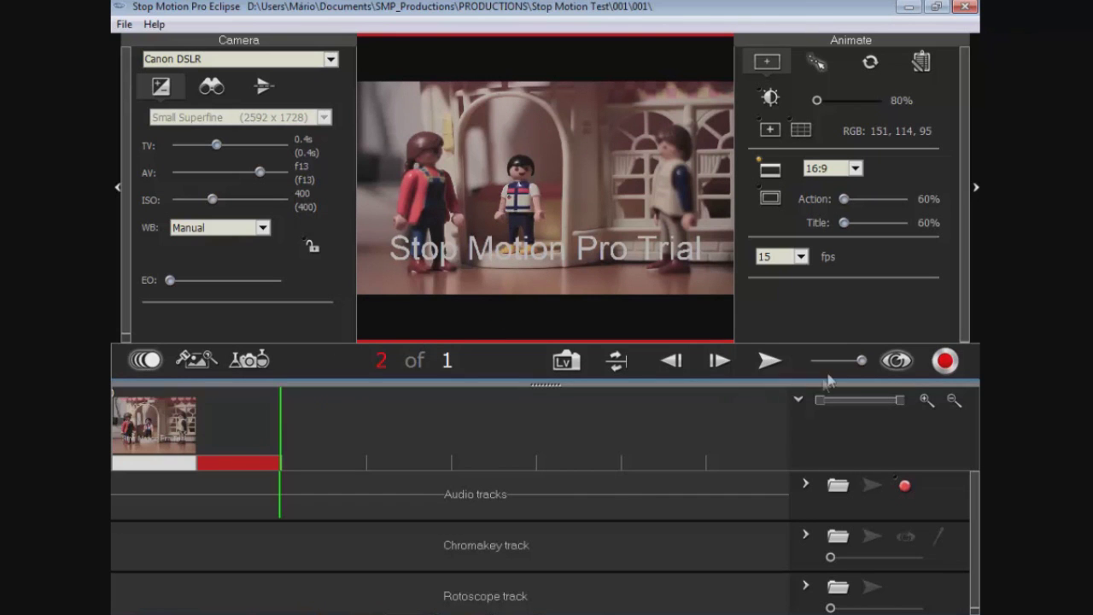
pyautogui.moveTo(861, 360); pyautogui.dragTo(839, 361)
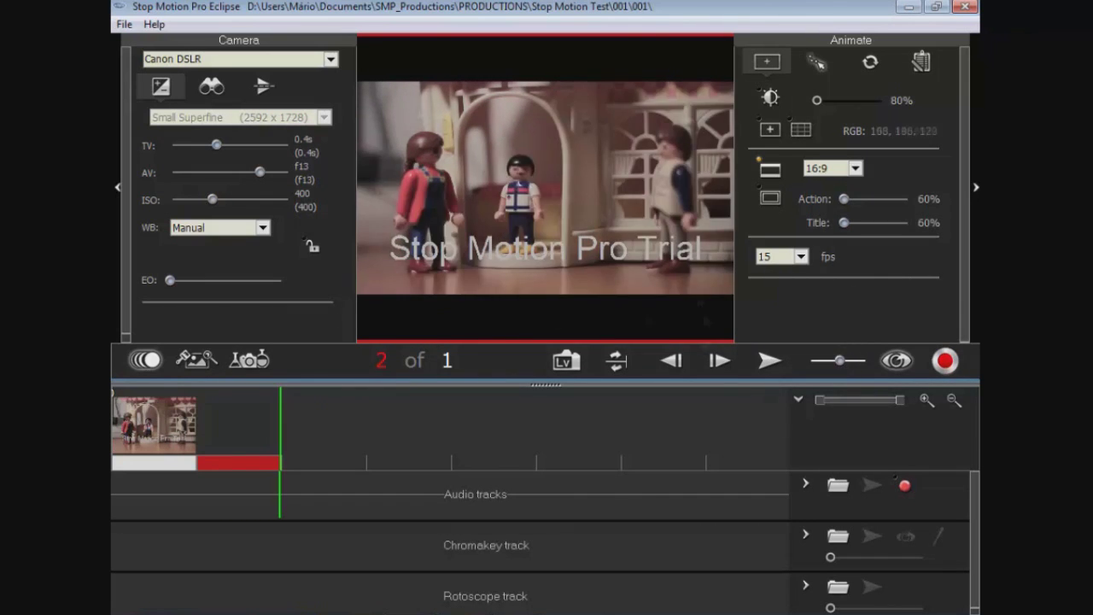
pyautogui.press('Return')
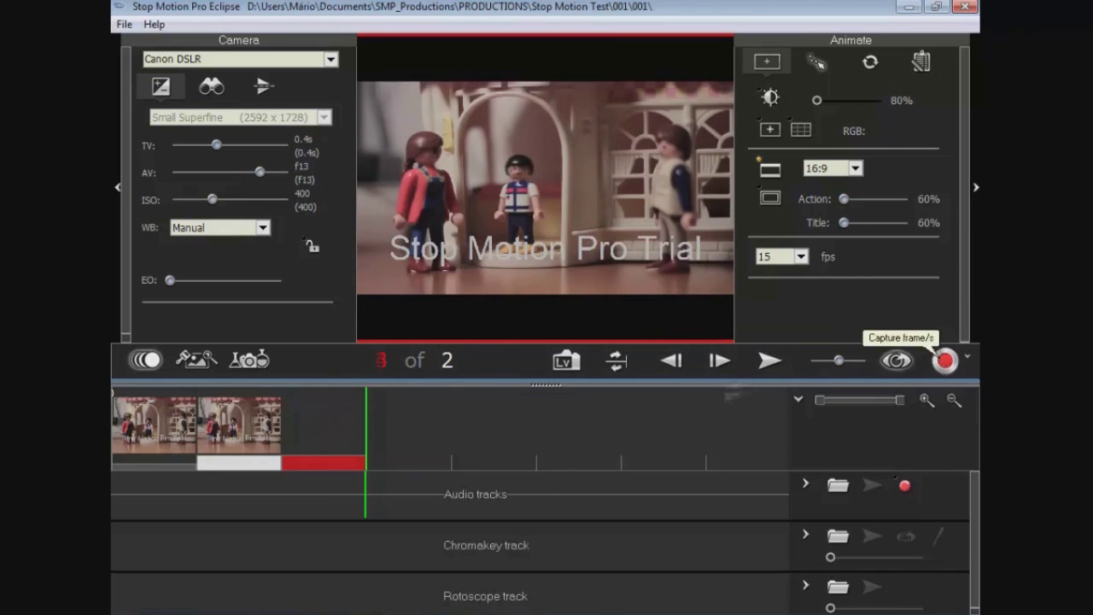
pyautogui.click(945, 361)
# Capture the figures' movement frame by frame up to frame 24, repositioning them between shots and checking against previous frames.
pyautogui.click(671, 361)
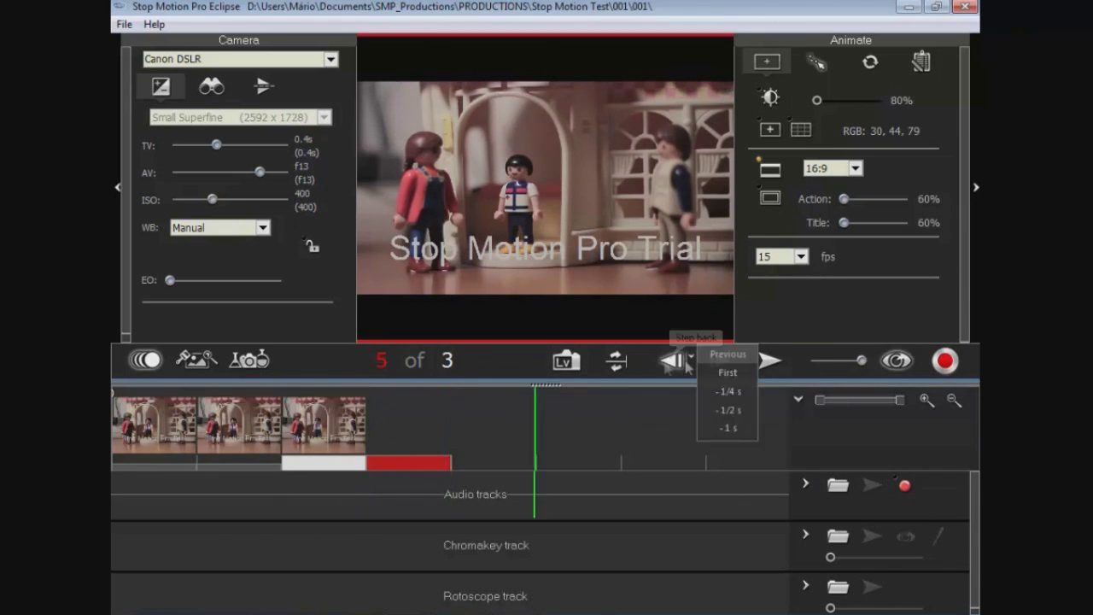
pyautogui.click(389, 461)
pyautogui.click(944, 360)
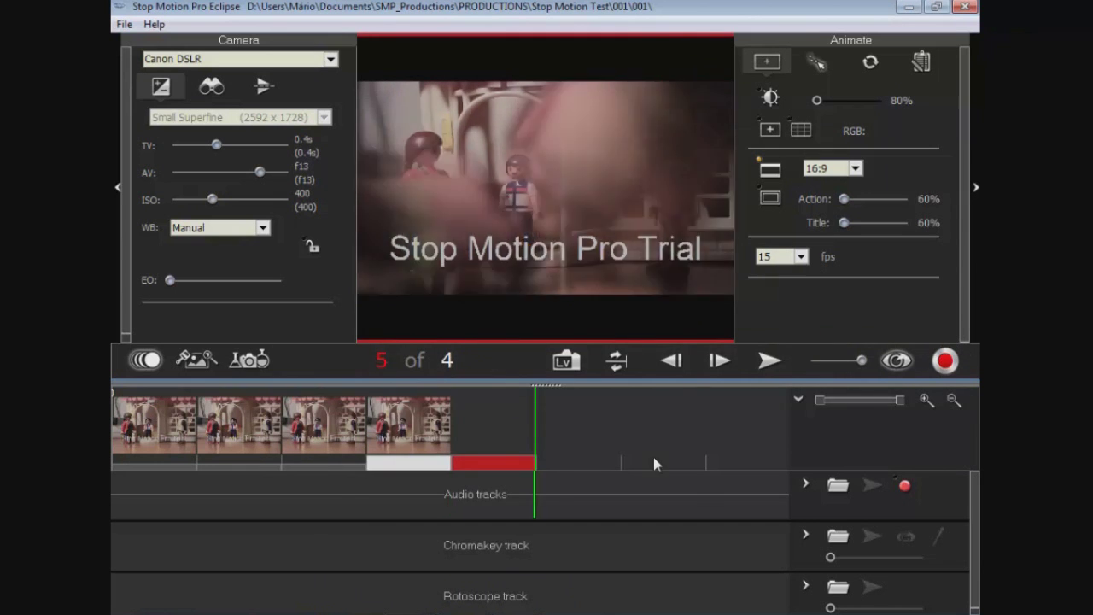
pyautogui.press('Return')
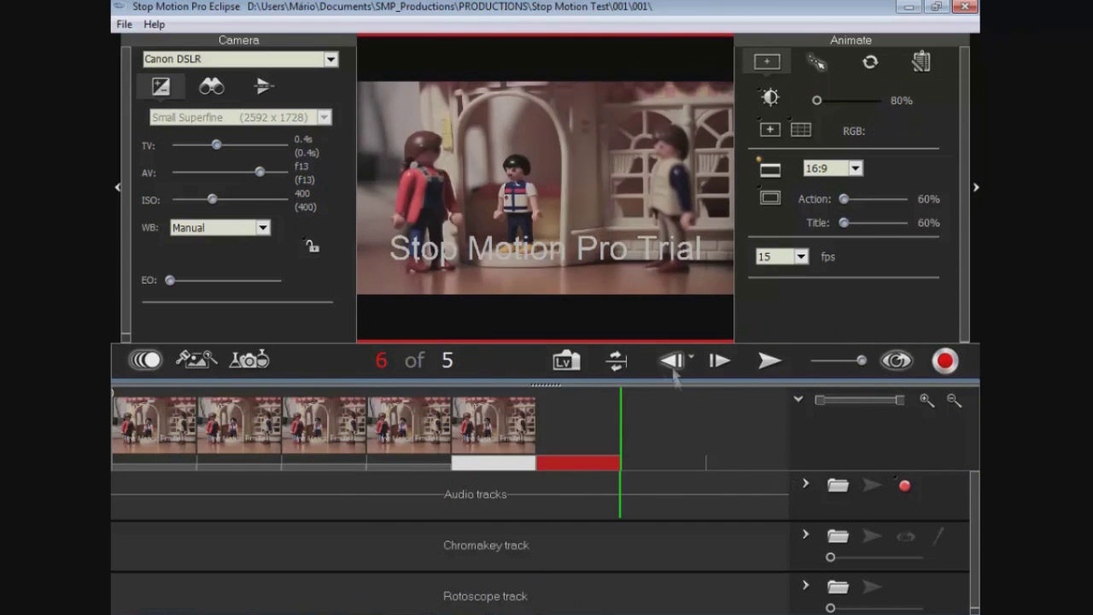
pyautogui.press('Return')
pyautogui.press('Return')
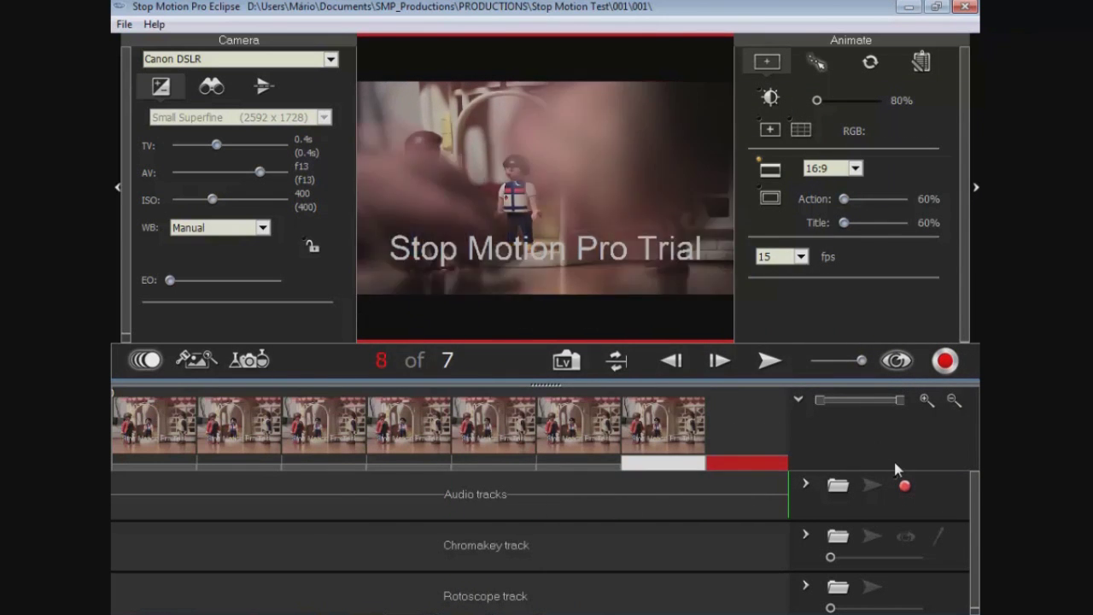
pyautogui.press('Return')
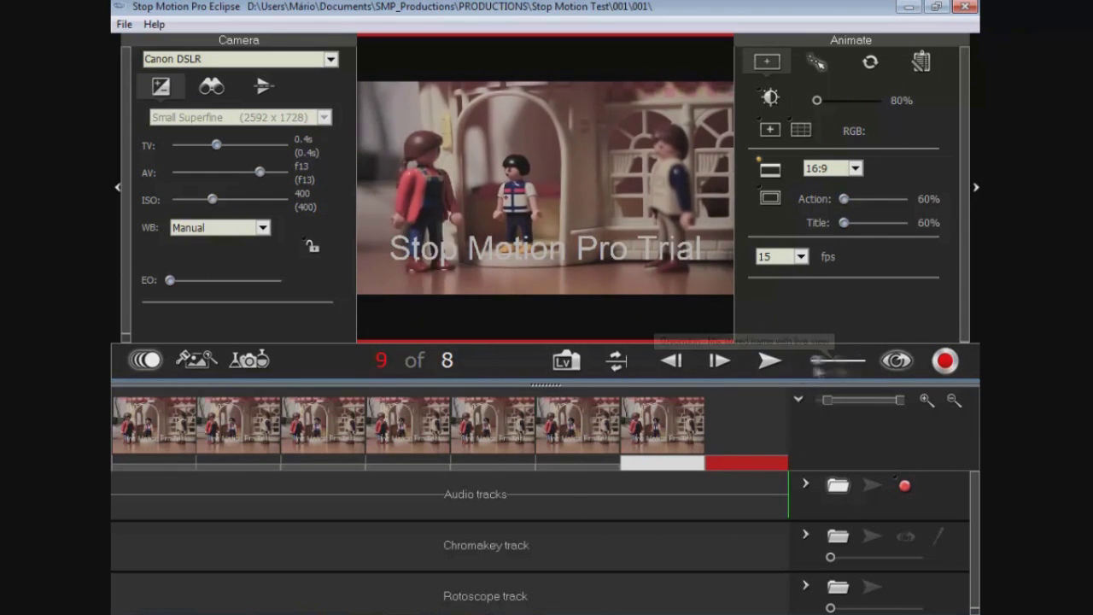
pyautogui.press('Return')
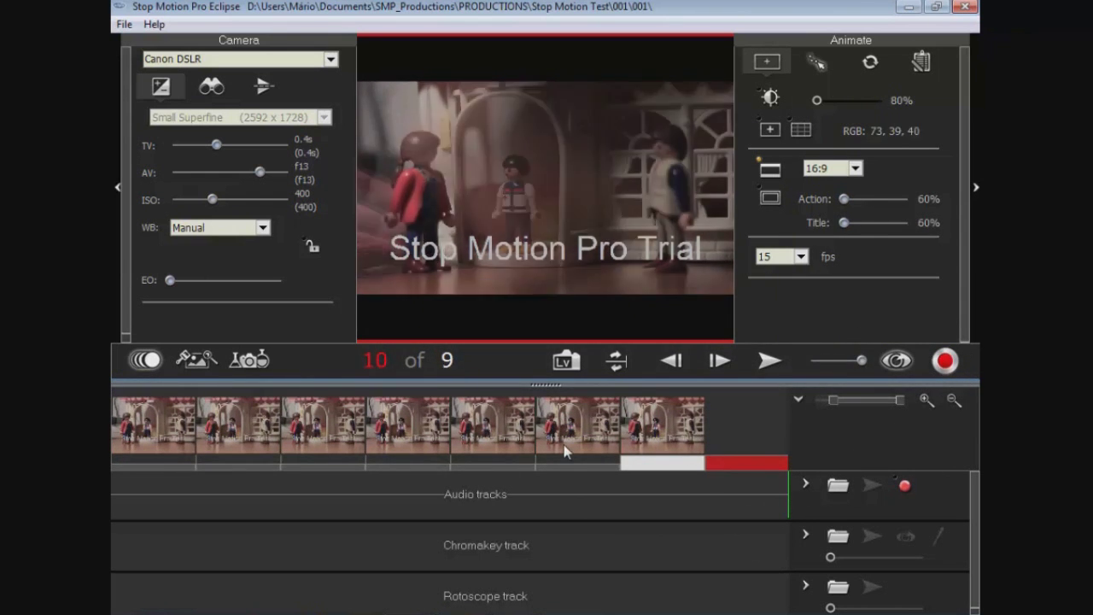
pyautogui.press('Return')
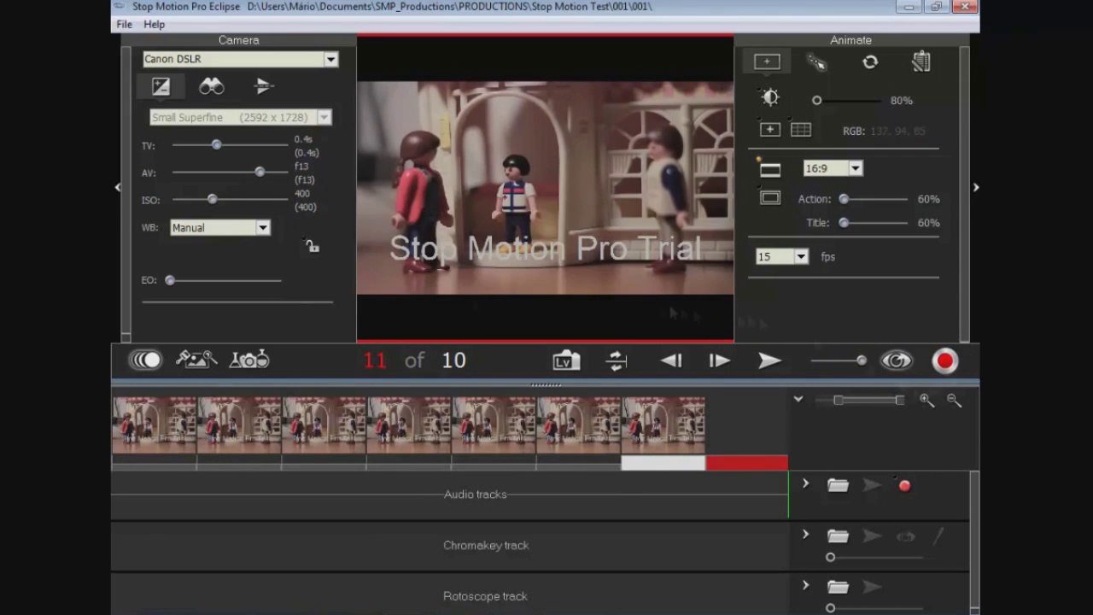
pyautogui.click(945, 360)
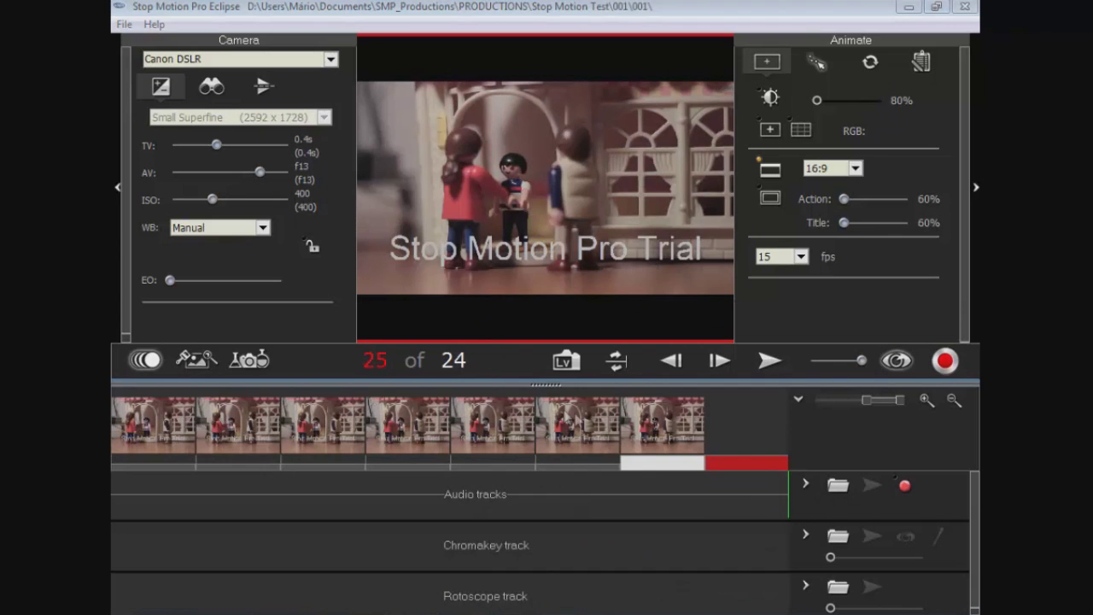
# Play back the captured animation and step back from the live view to frame 24.
pyautogui.click(671, 360)
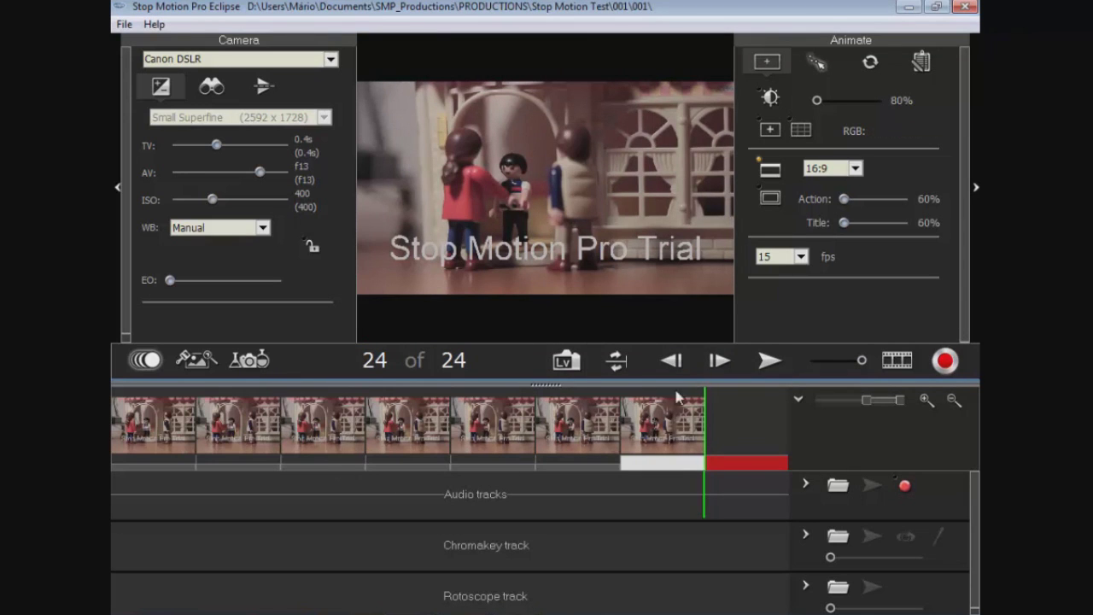
pyautogui.click(769, 362)
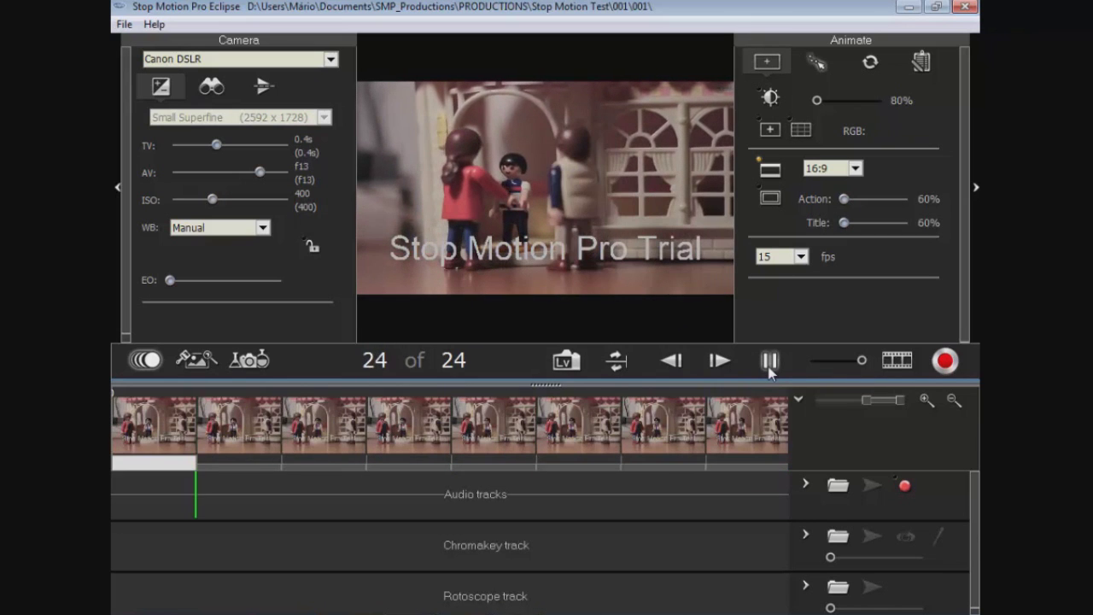
pyautogui.click(770, 362)
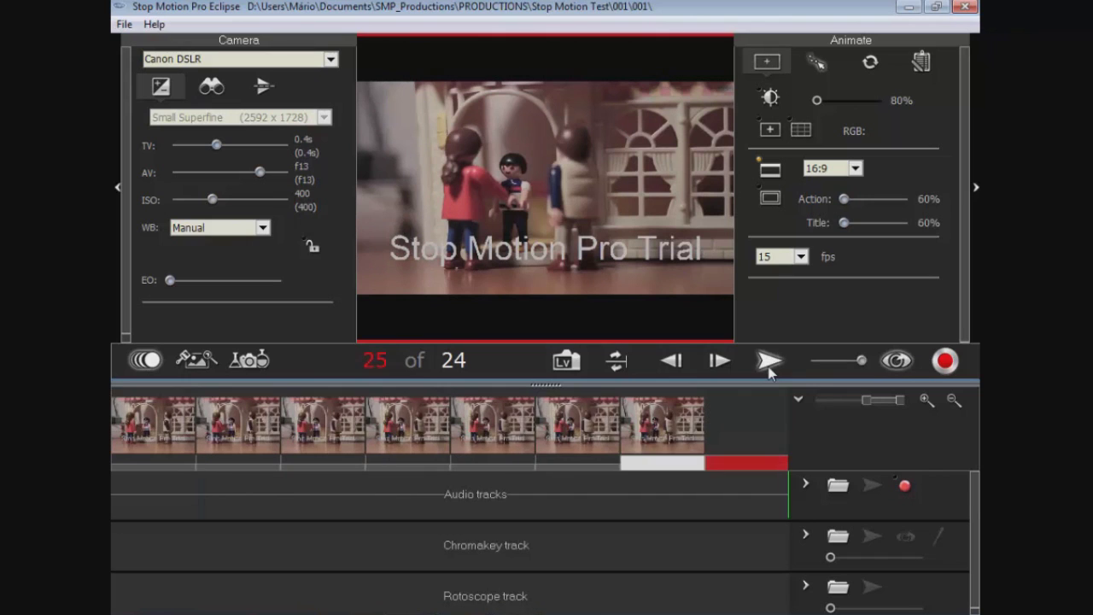
pyautogui.click(689, 361)
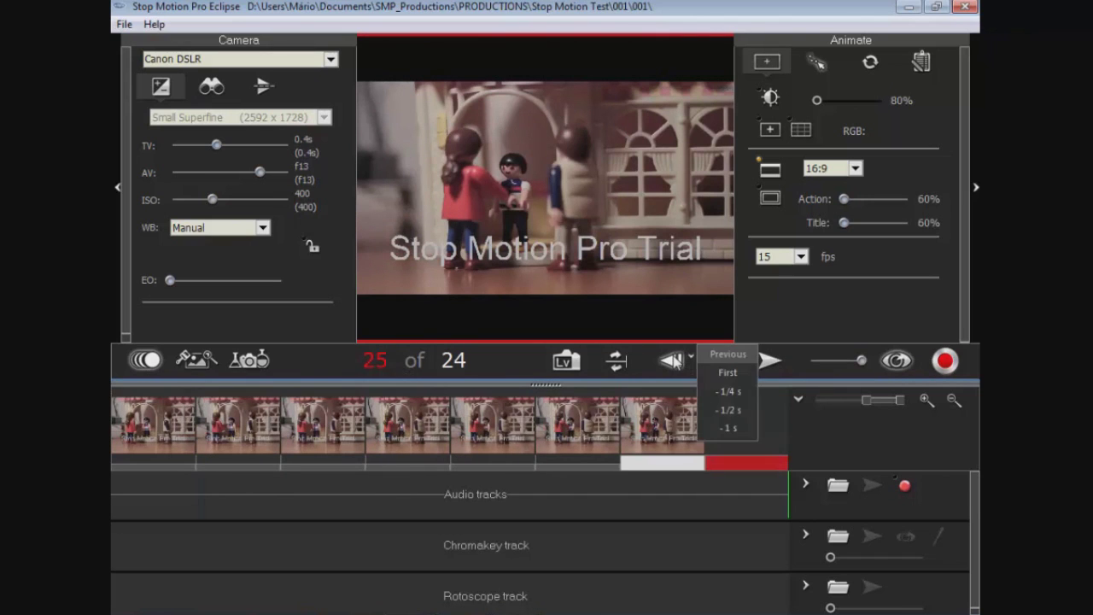
pyautogui.click(673, 360)
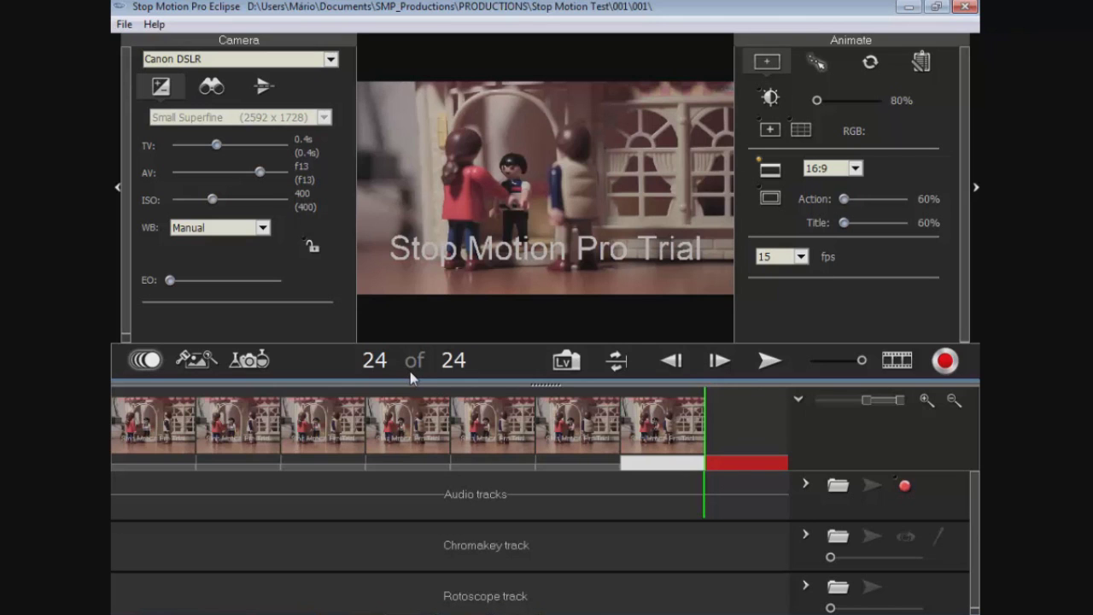
# Set the animation's playback rate to 24 fps and play the captured frames to check the speed.
pyautogui.click(803, 259)
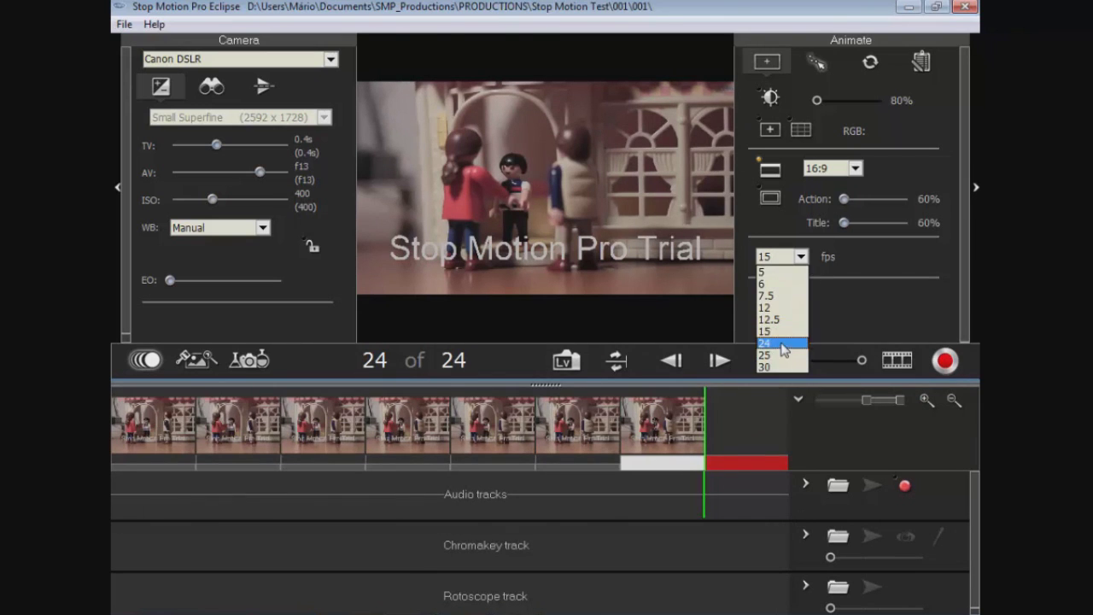
pyautogui.click(782, 352)
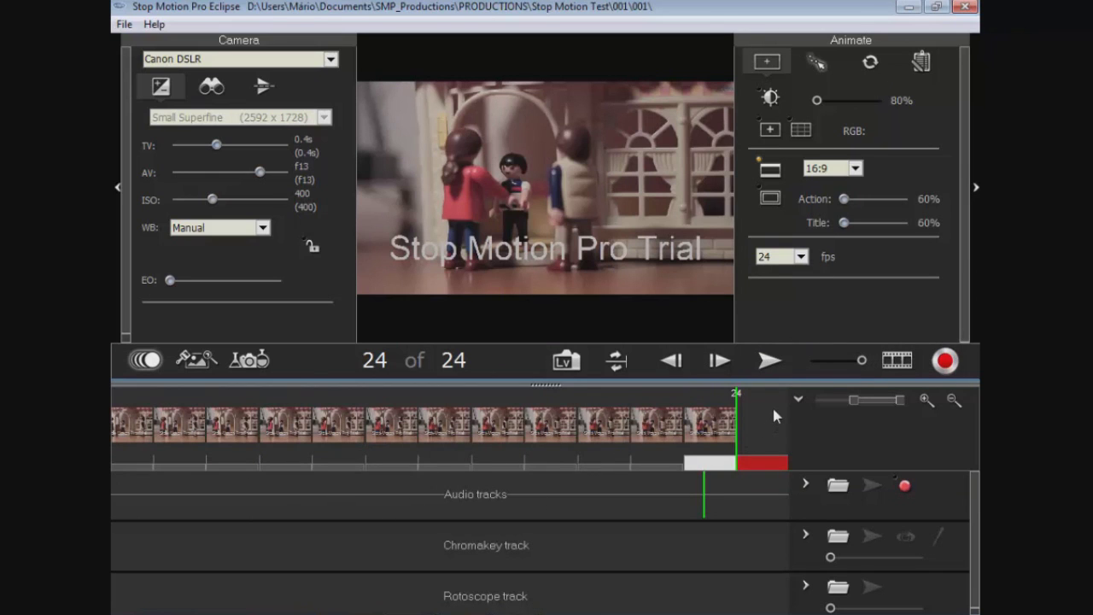
pyautogui.click(768, 361)
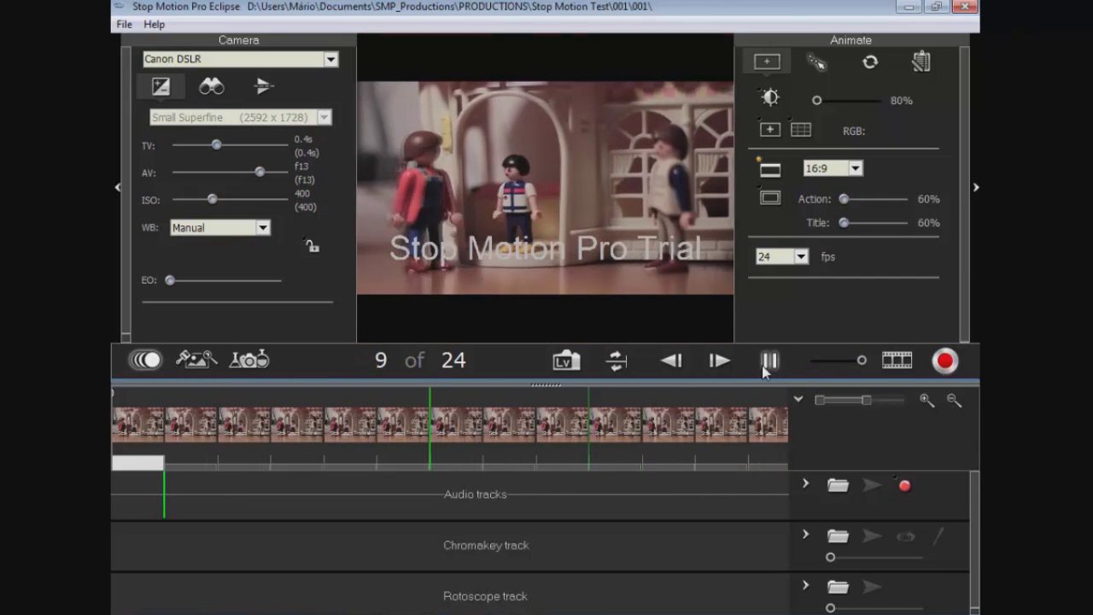
pyautogui.click(768, 361)
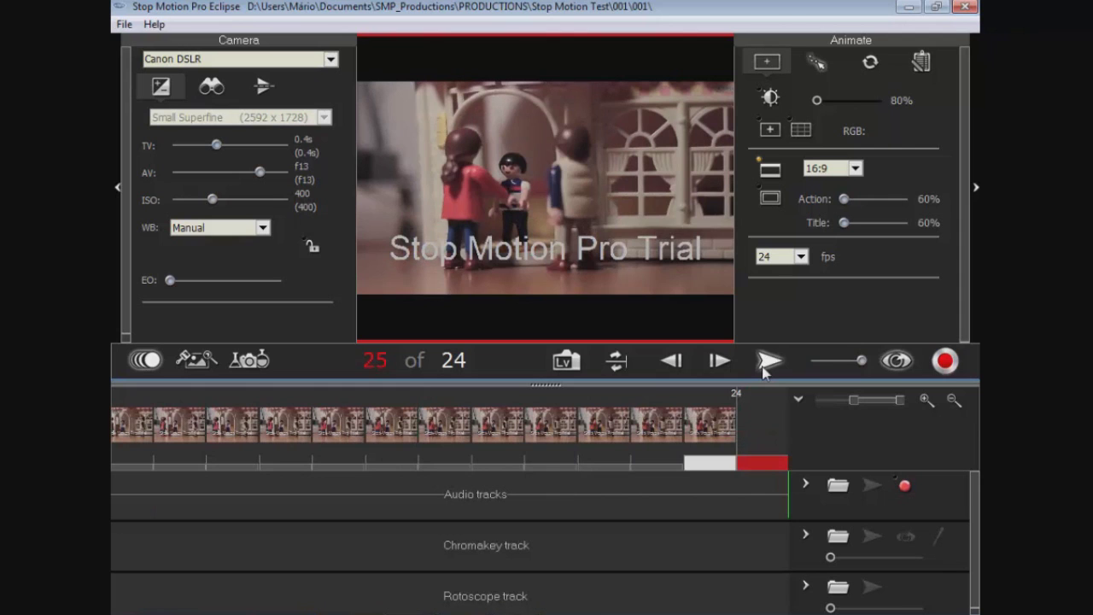
pyautogui.click(768, 361)
pyautogui.click(768, 361)
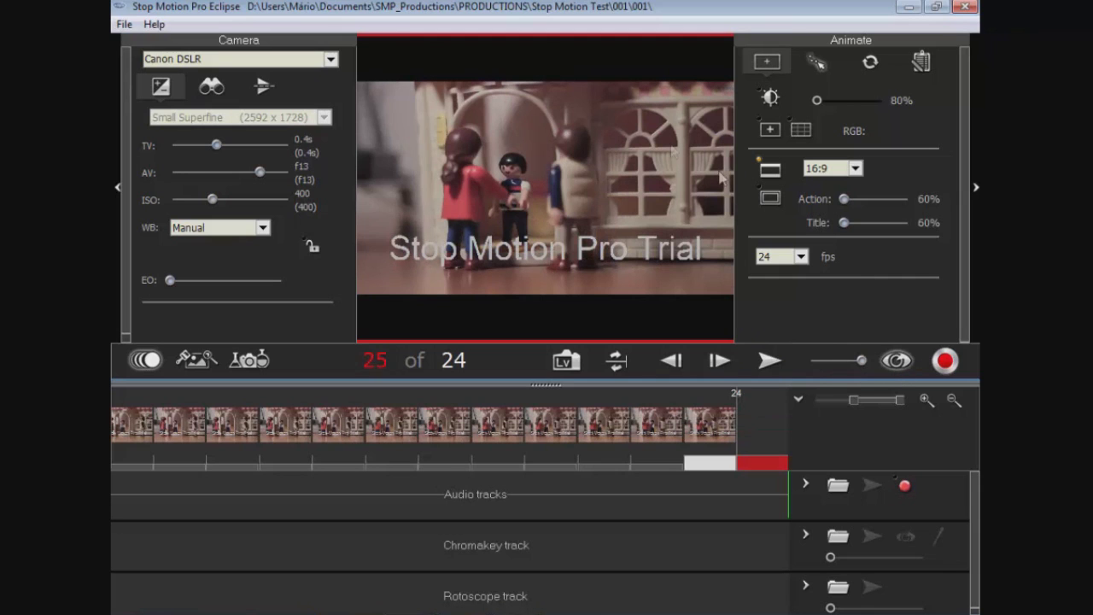
# Open the export settings for the animation.
pyautogui.click(125, 24)
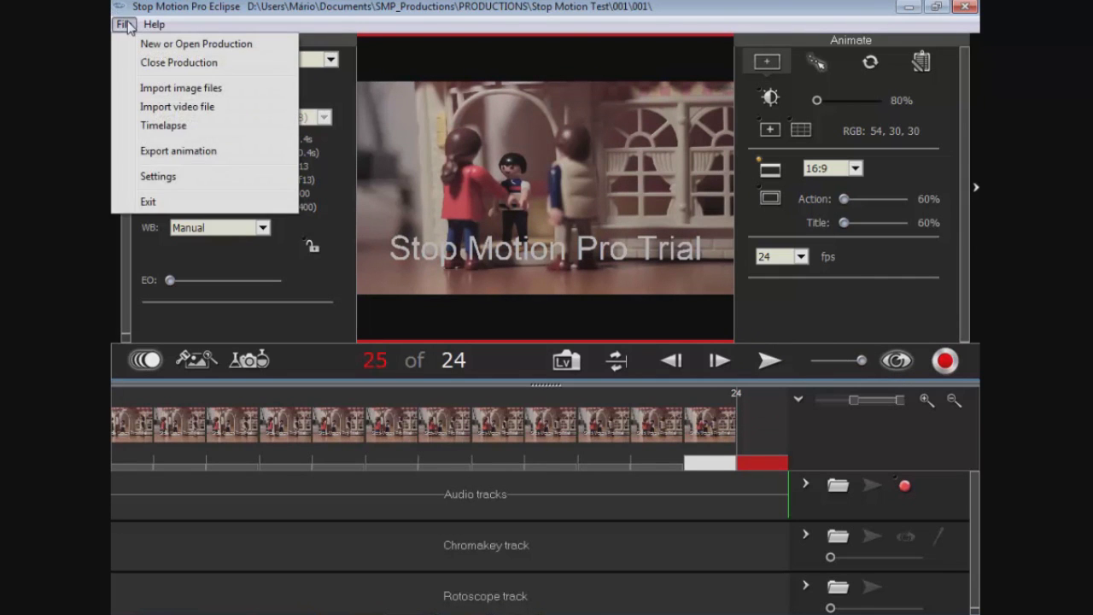
pyautogui.click(126, 24)
pyautogui.click(125, 24)
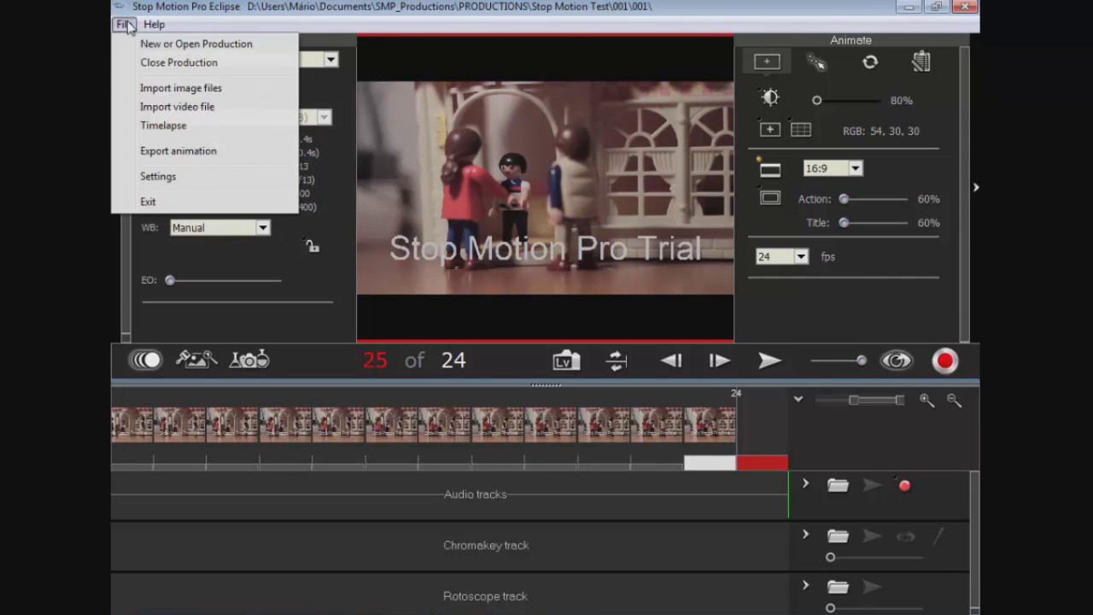
pyautogui.click(215, 161)
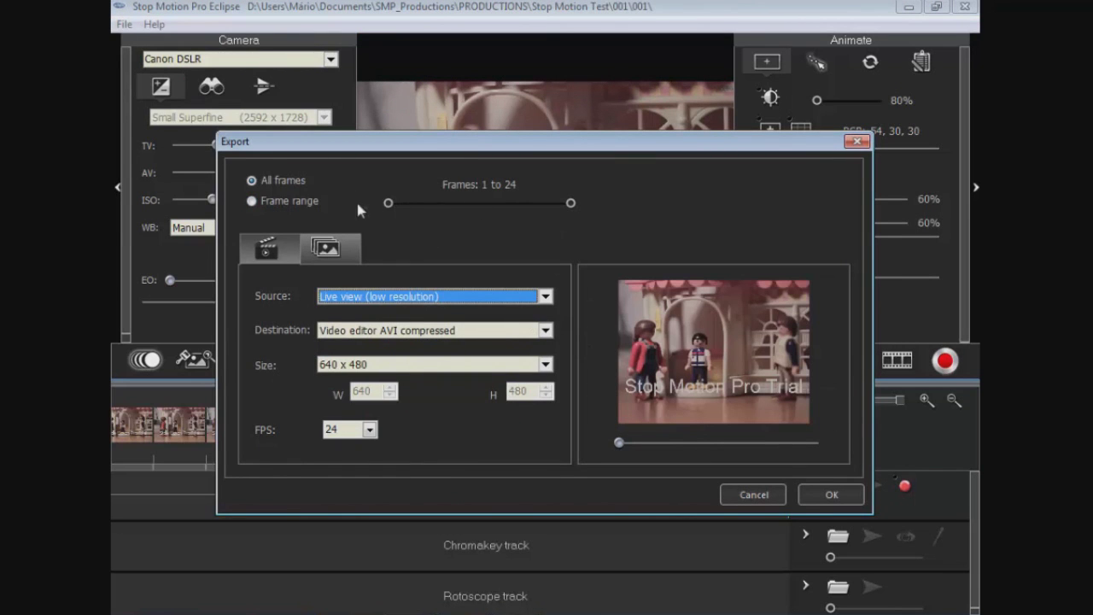
# Try limiting the export to a frame range, and return to exporting all frames.
pyautogui.click(257, 203)
pyautogui.click(278, 186)
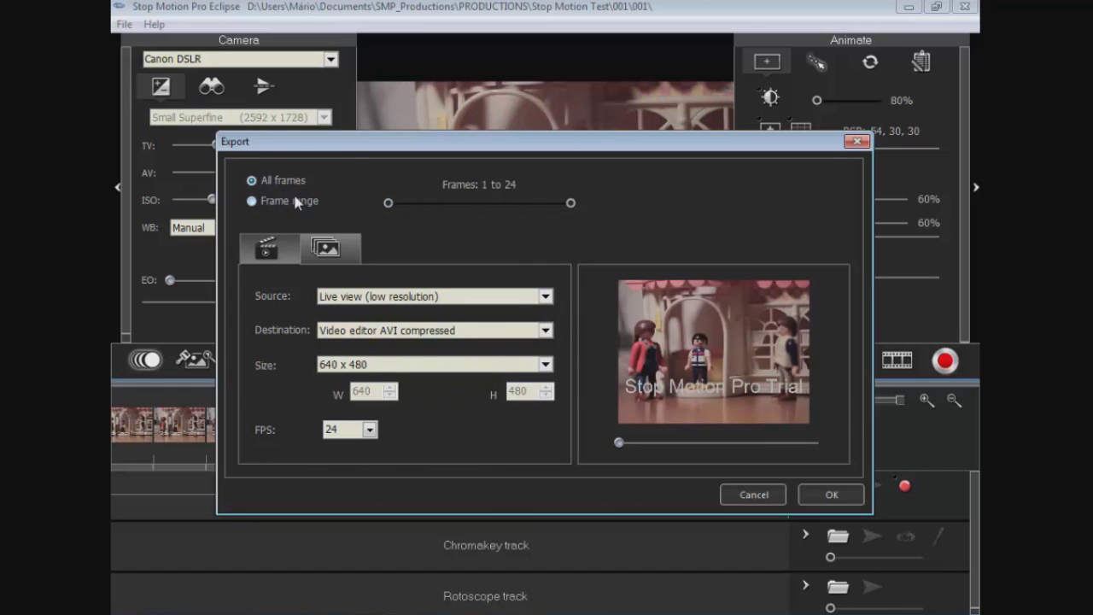
pyautogui.click(294, 201)
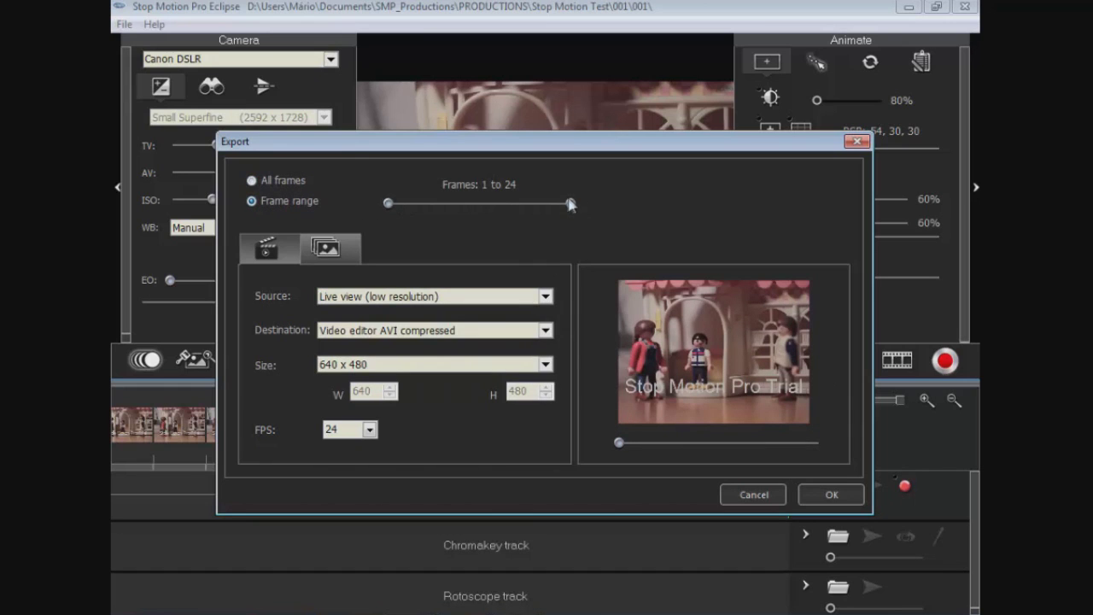
pyautogui.moveTo(571, 203); pyautogui.dragTo(556, 227)
pyautogui.click(269, 183)
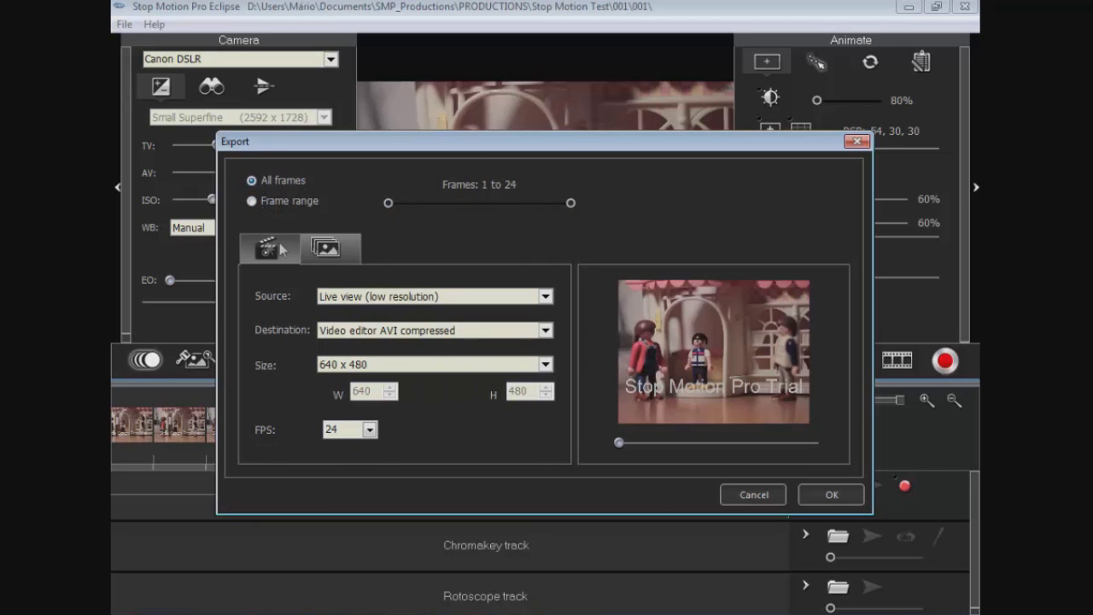
# Set the video export source to Captured and the destination to Video editor AVI compressed.
pyautogui.click(364, 299)
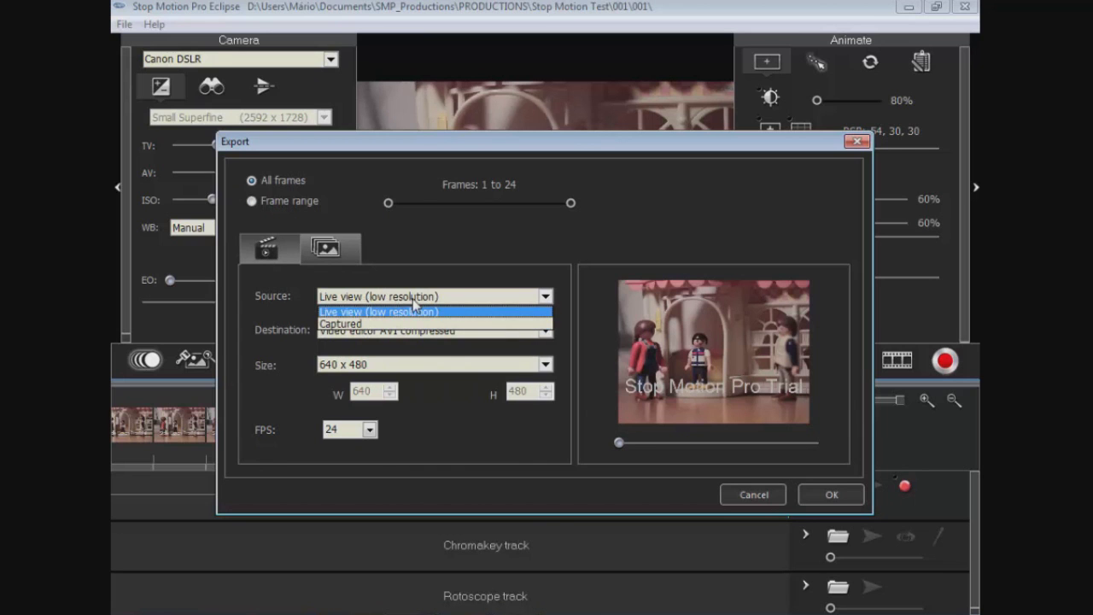
pyautogui.click(427, 325)
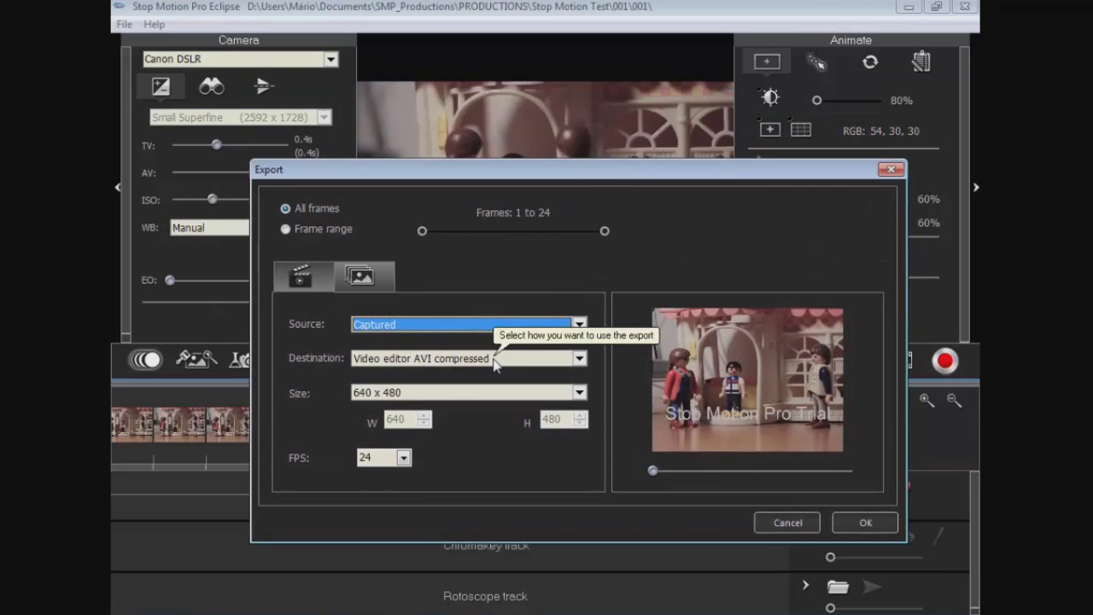
pyautogui.click(421, 360)
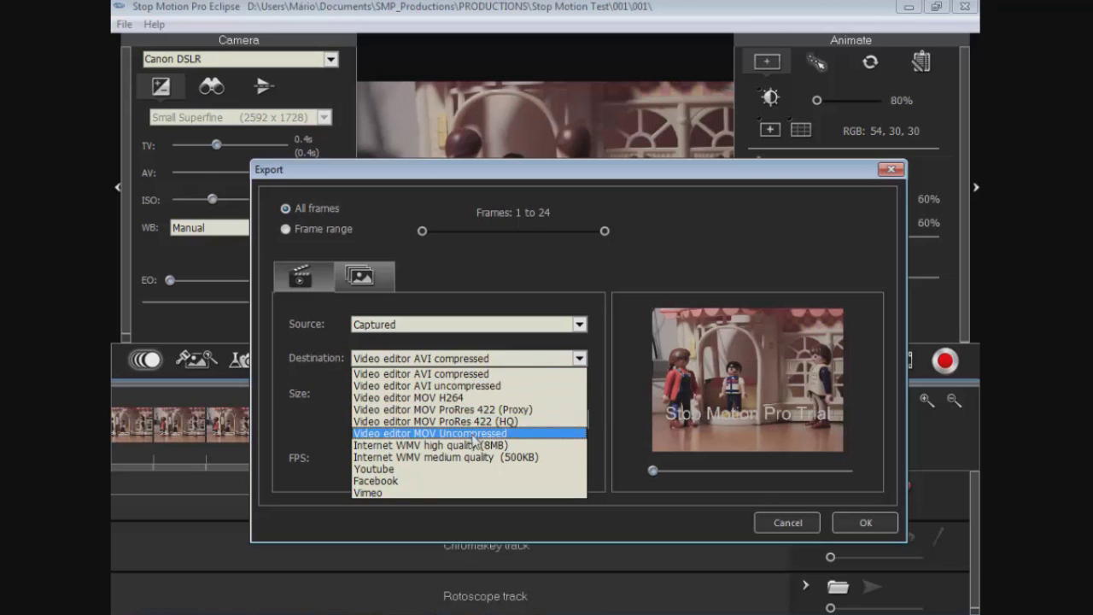
pyautogui.click(496, 375)
pyautogui.press('Tab')
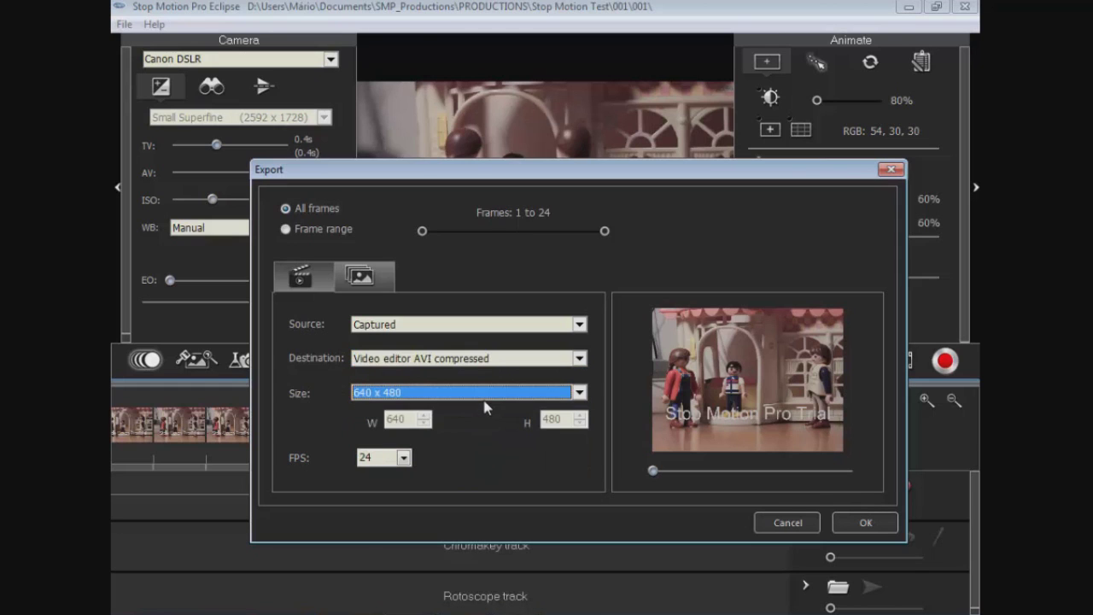
# Set the exported video's size to 1920 x 1080 (16:9) and its frame rate to 15 fps.
pyautogui.click(510, 396)
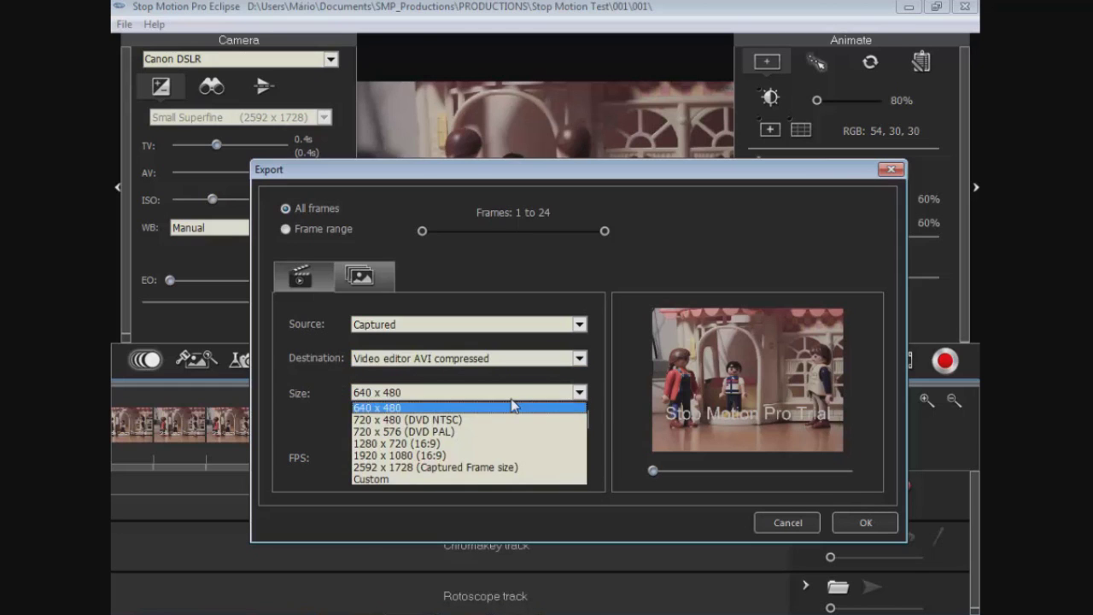
pyautogui.click(447, 455)
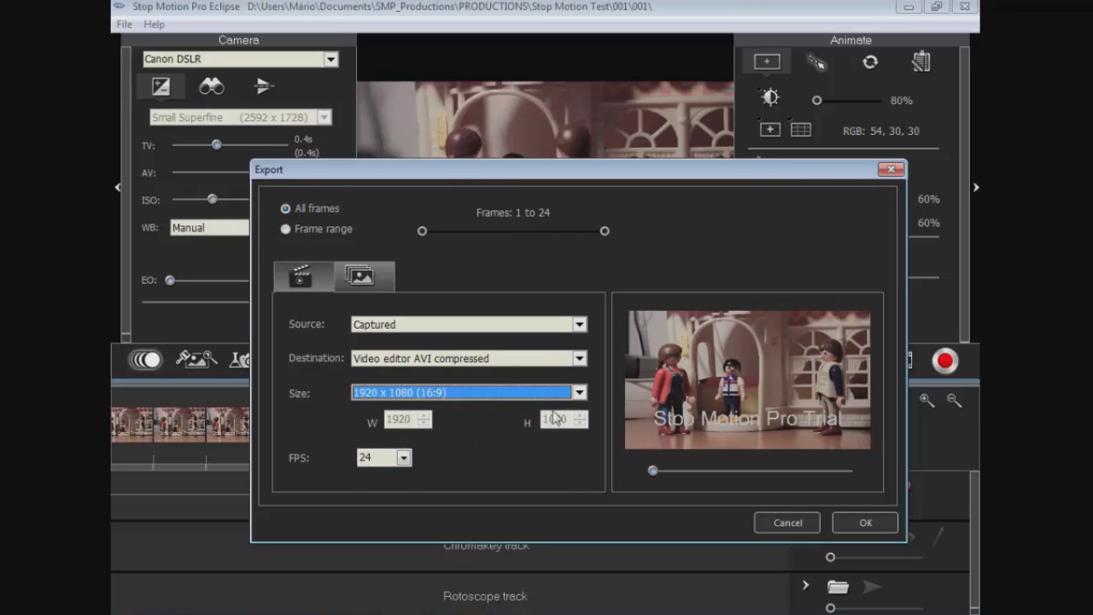
pyautogui.click(402, 458)
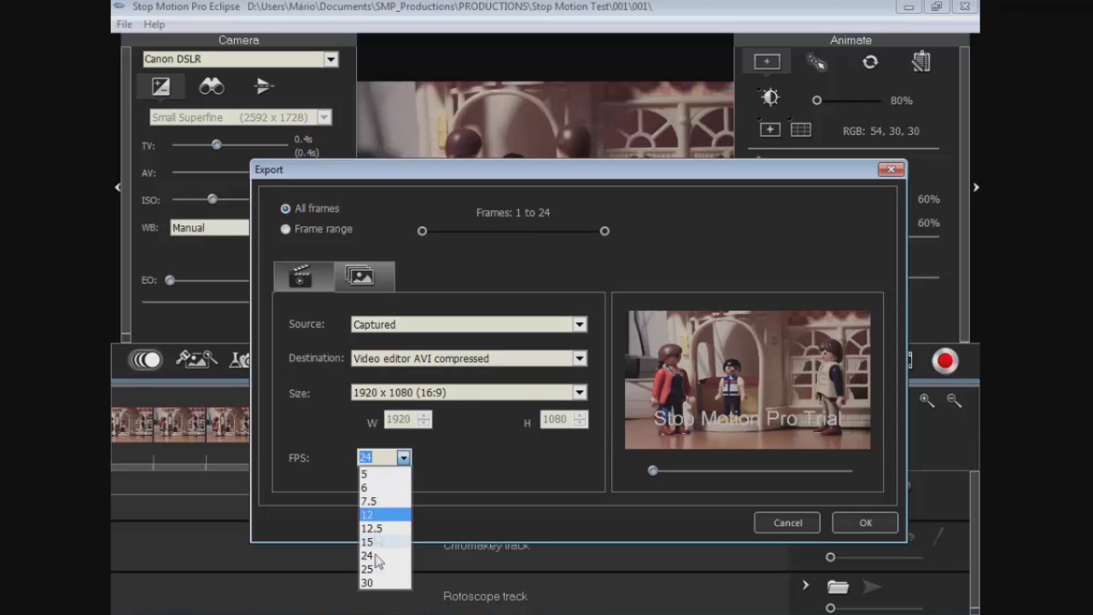
pyautogui.click(380, 555)
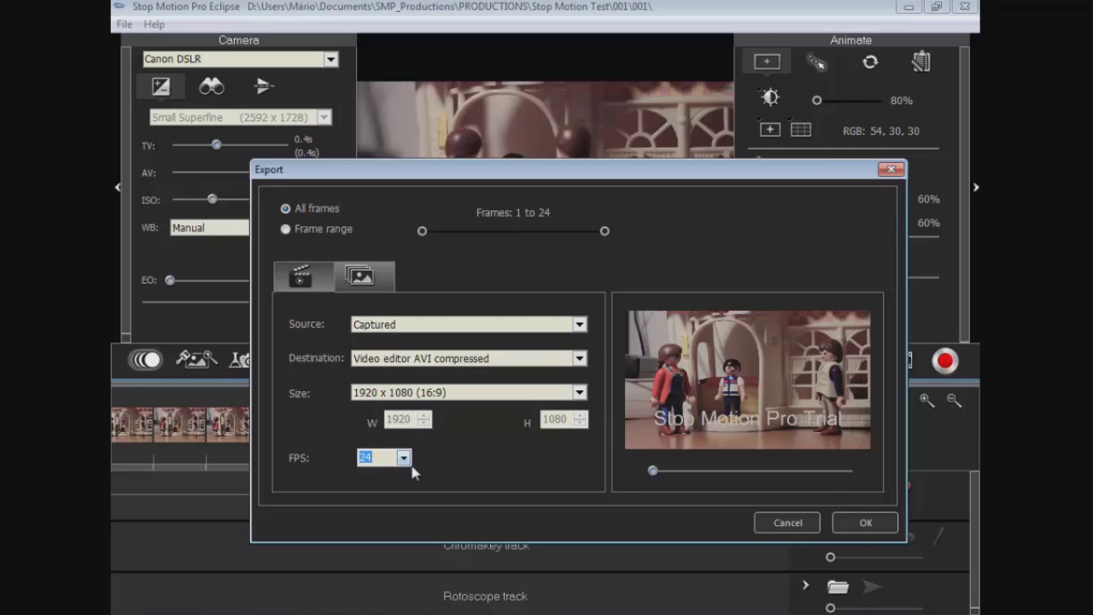
pyautogui.click(403, 459)
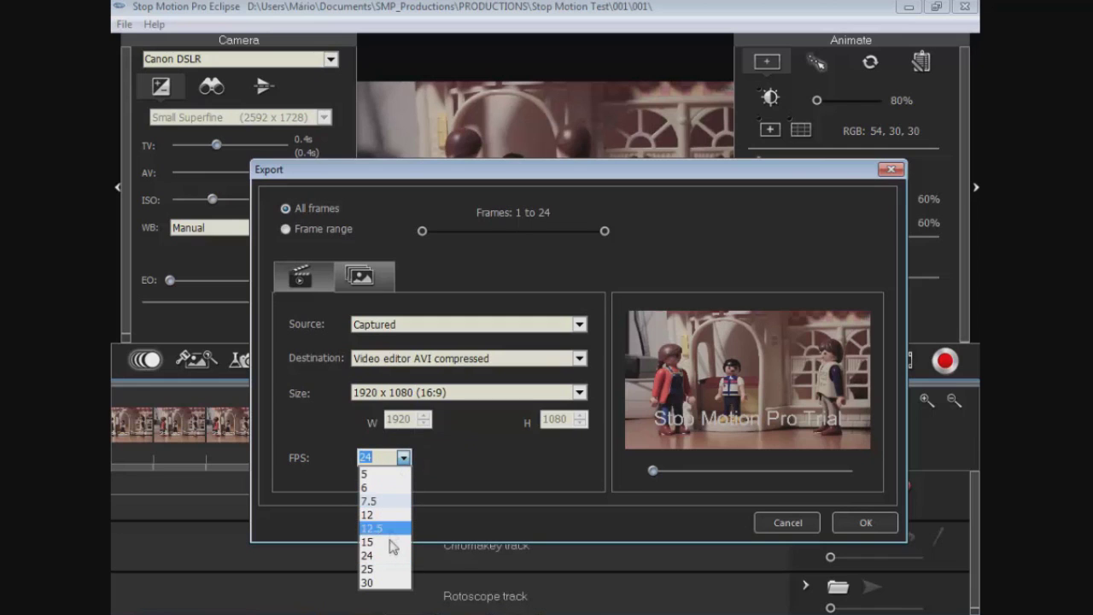
pyautogui.click(390, 543)
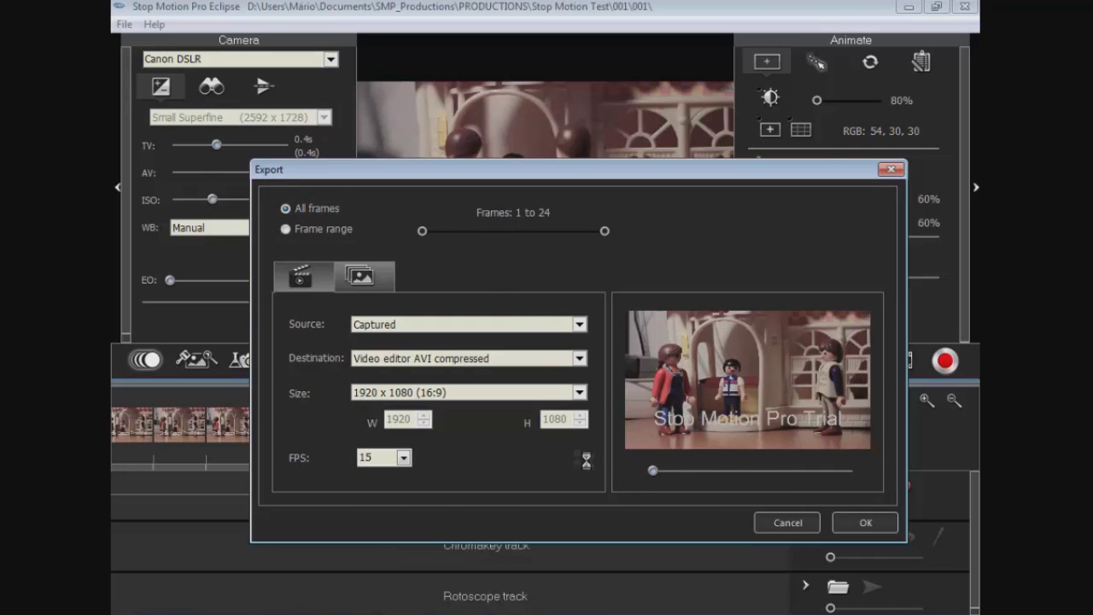
# Try the PNG, JPG and BMP types for exporting individual frame files, and check the file prefix.
pyautogui.click(359, 275)
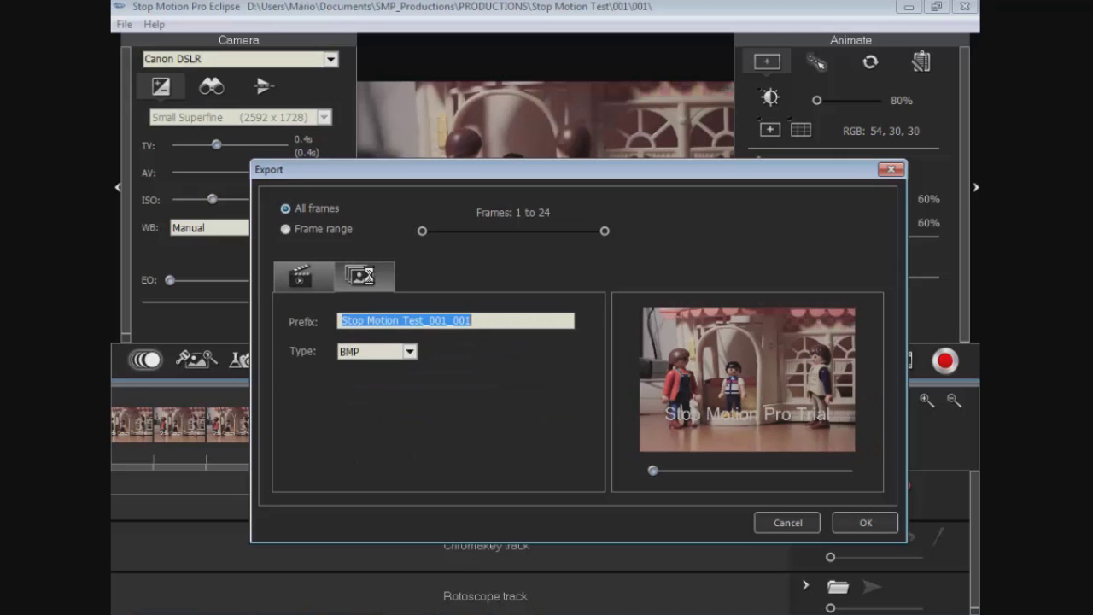
pyautogui.click(403, 351)
pyautogui.click(367, 378)
pyautogui.click(376, 351)
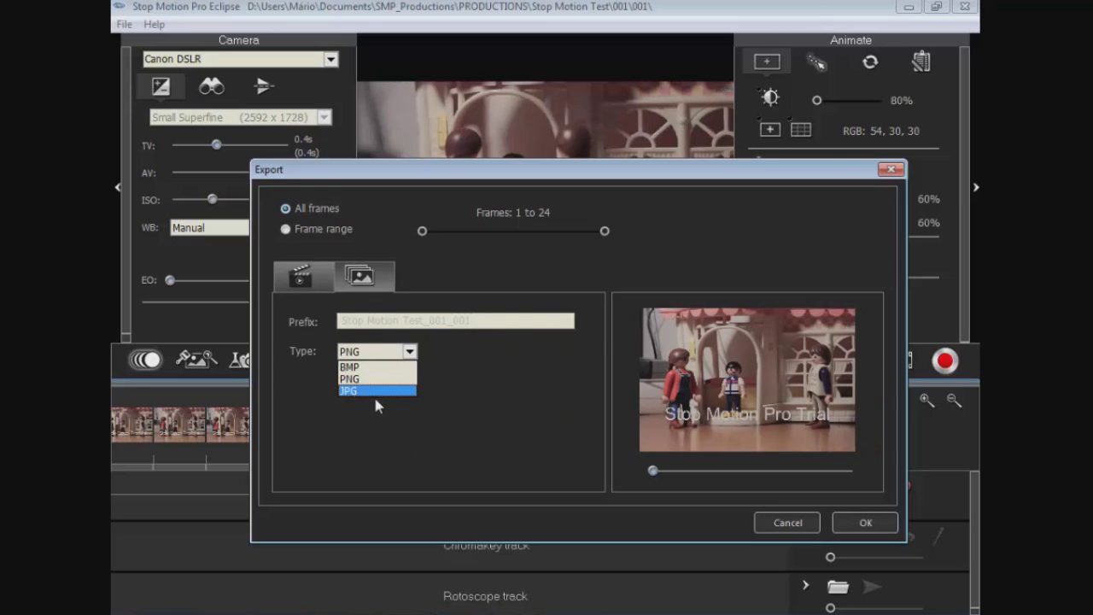
pyautogui.click(374, 391)
pyautogui.click(401, 352)
pyautogui.click(376, 366)
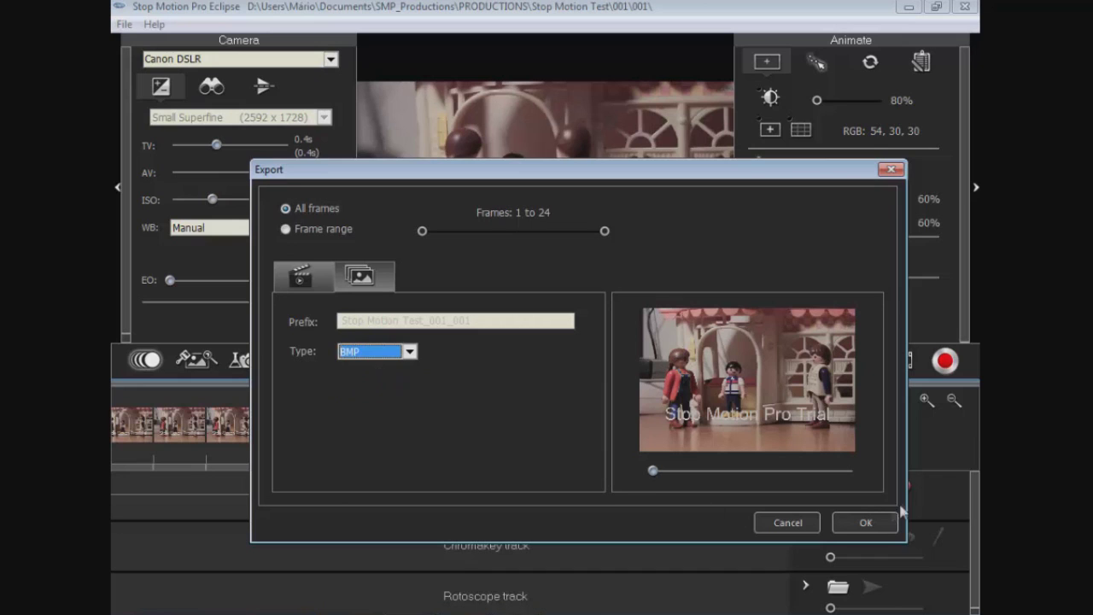
pyautogui.click(492, 320)
pyautogui.click(488, 321)
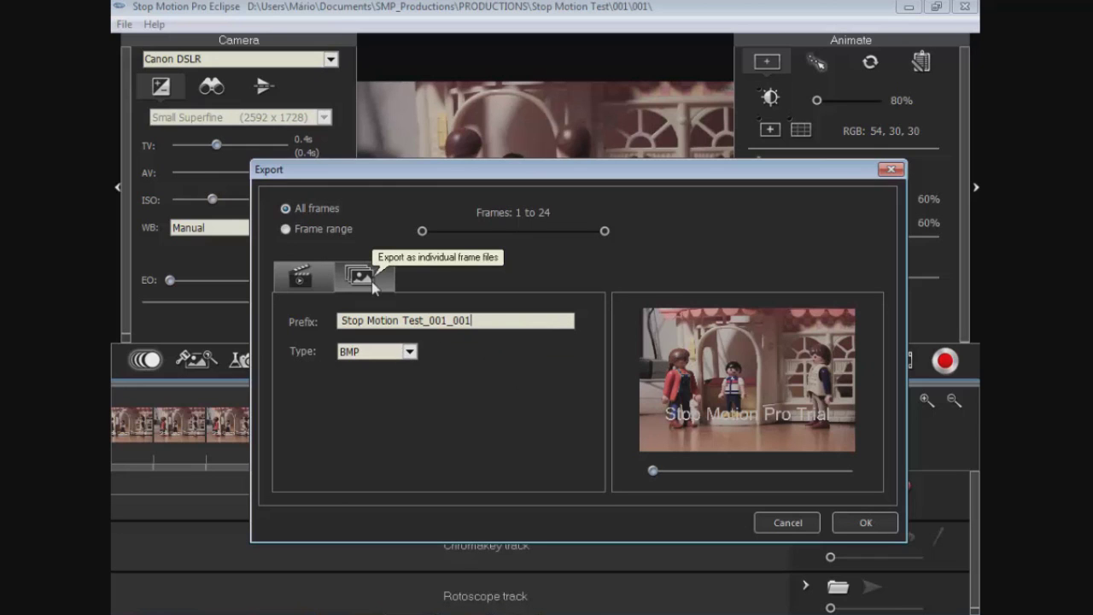
# Return to the video export and export the animation as an AVI file named "stop motion tutorial" in Documentos.
pyautogui.click(299, 275)
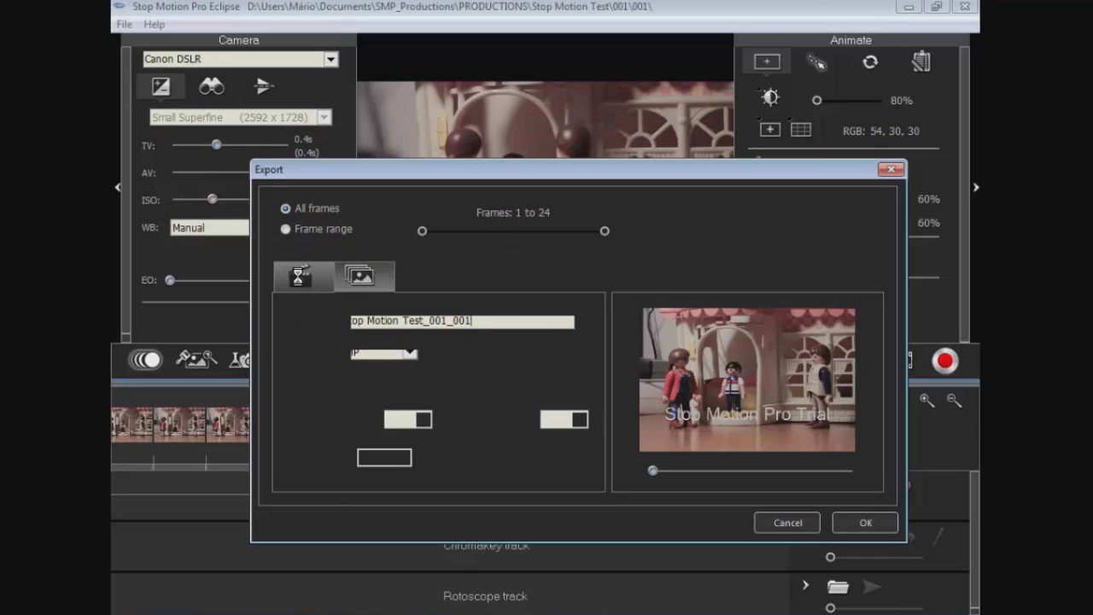
pyautogui.click(862, 523)
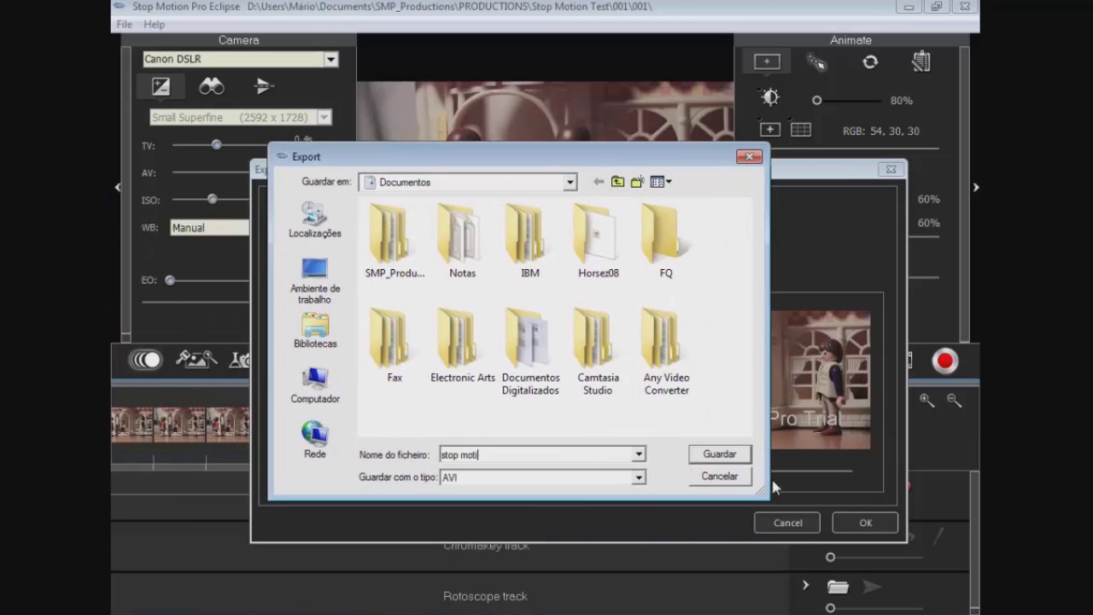
pyautogui.write('torial')
pyautogui.click(708, 454)
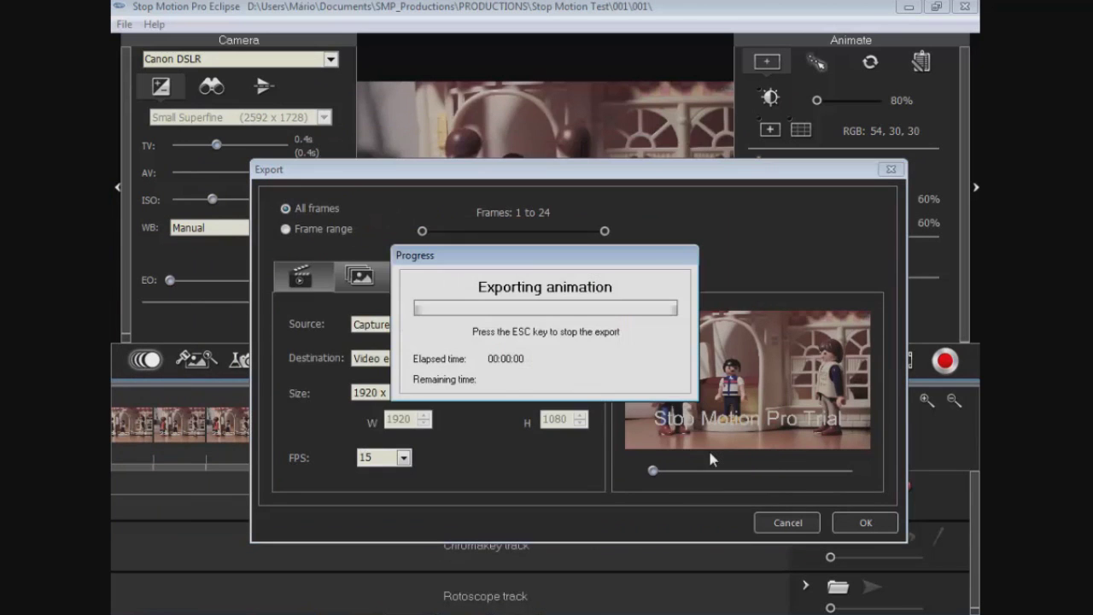